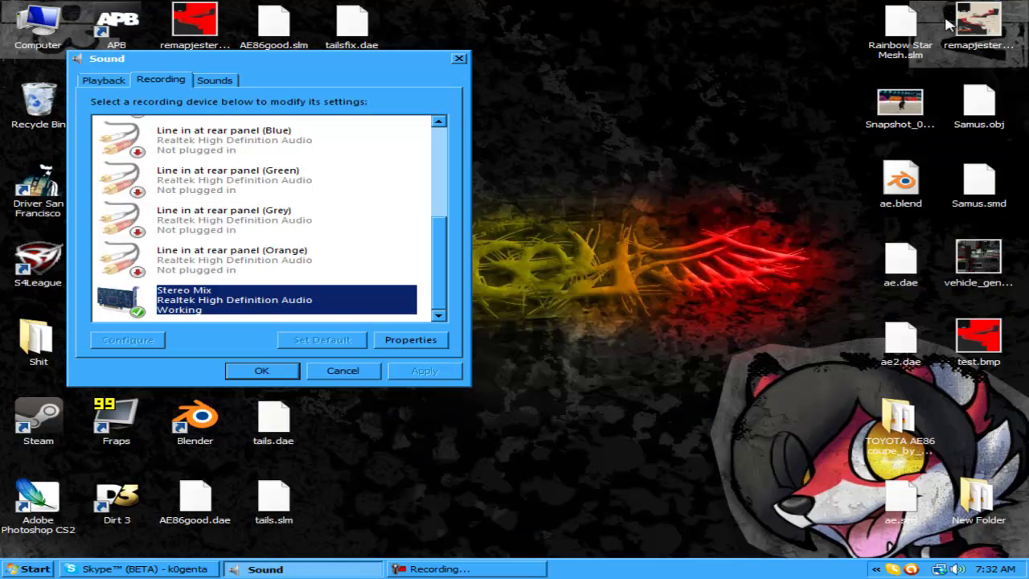
Close the Sound settings, switch to Blender and delete the default cube from the new scene.
{"action": "left_click", "coordinate": [462, 61]}
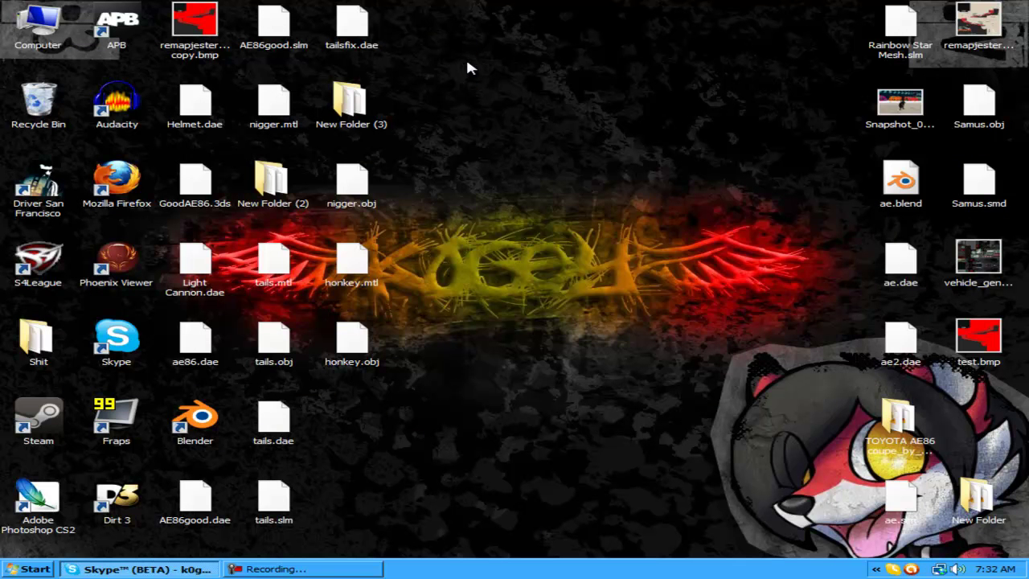
{"action": "double_click", "coordinate": [192, 419]}
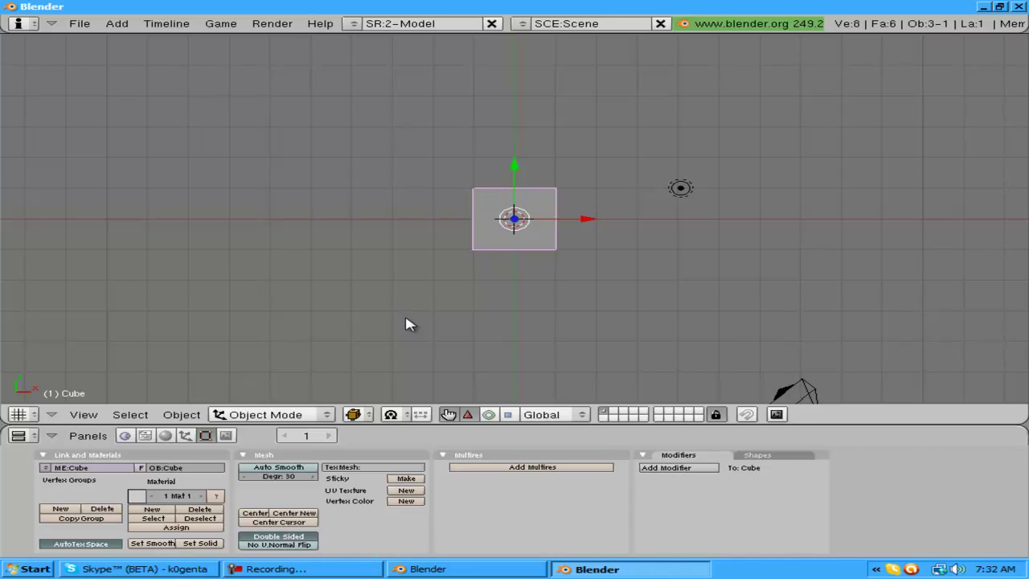
{"action": "key", "text": "x"}
{"action": "left_click", "coordinate": [407, 335]}
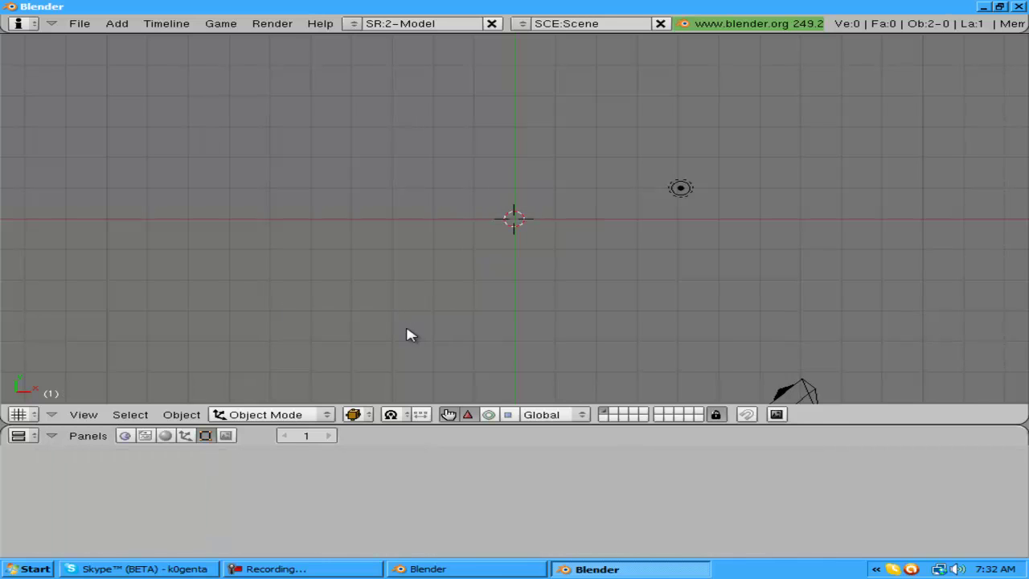
Start a Wavefront OBJ import and browse to the Desktop folder for the source file.
{"action": "left_click", "coordinate": [80, 23]}
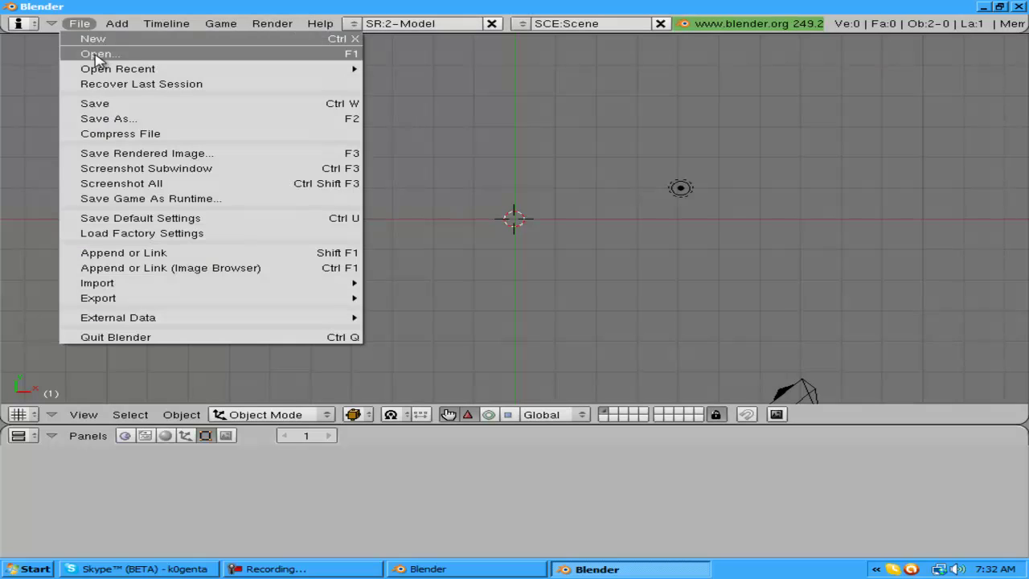
{"action": "mouse_move", "coordinate": [190, 283]}
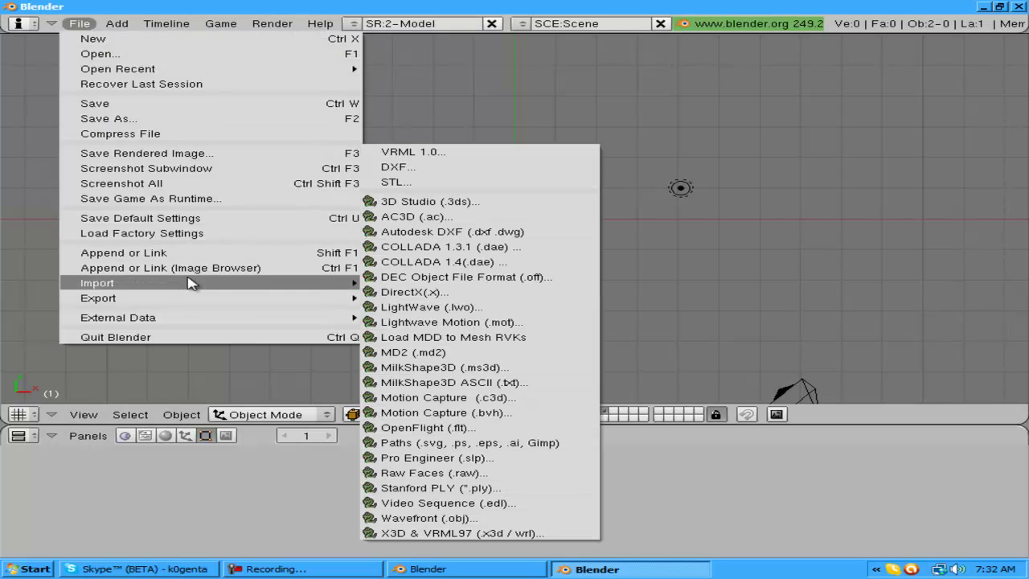
{"action": "left_click", "coordinate": [458, 518]}
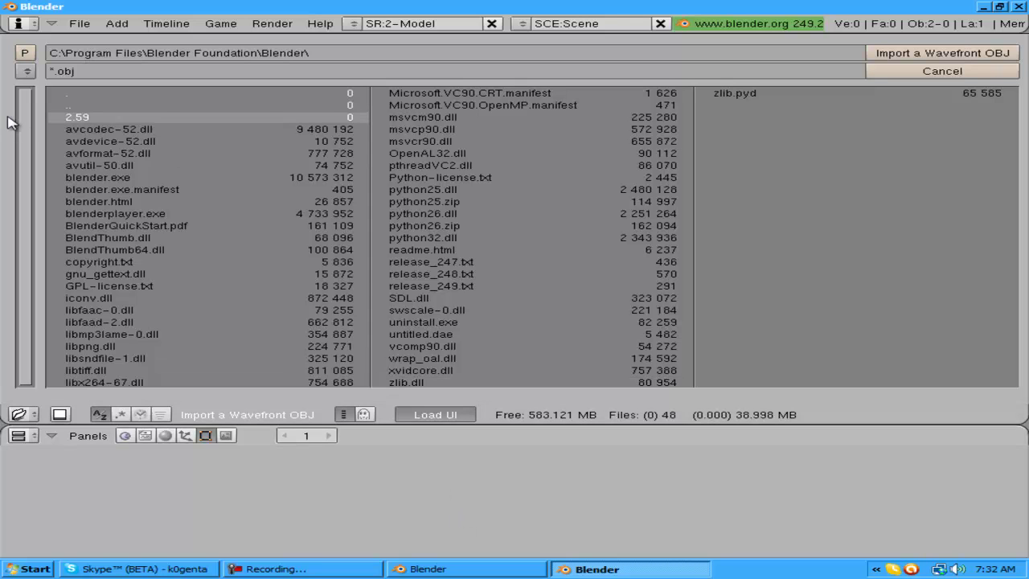
{"action": "left_click", "coordinate": [635, 569]}
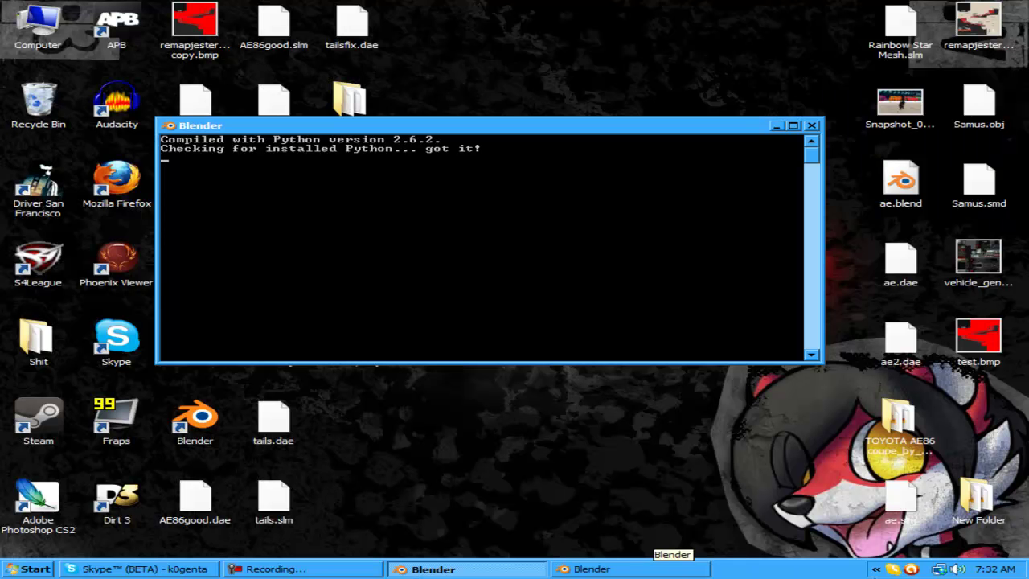
{"action": "left_click", "coordinate": [876, 568]}
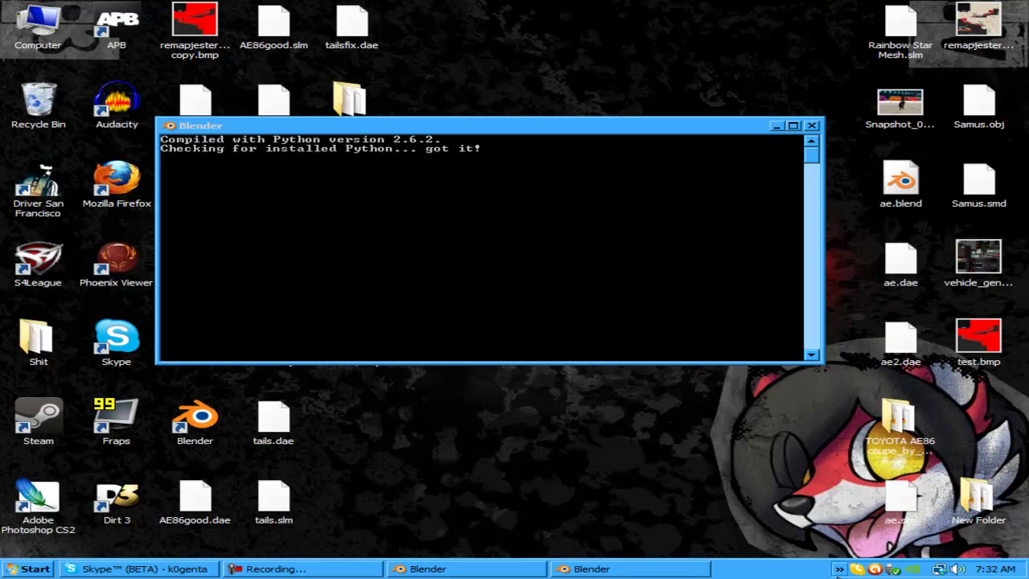
{"action": "left_click", "coordinate": [673, 570]}
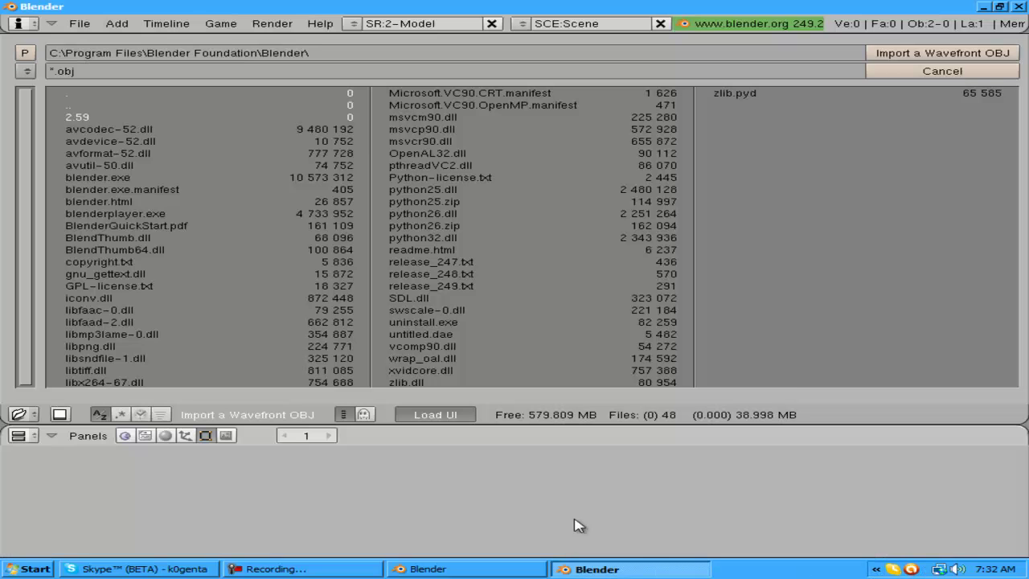
{"action": "left_click", "coordinate": [26, 71]}
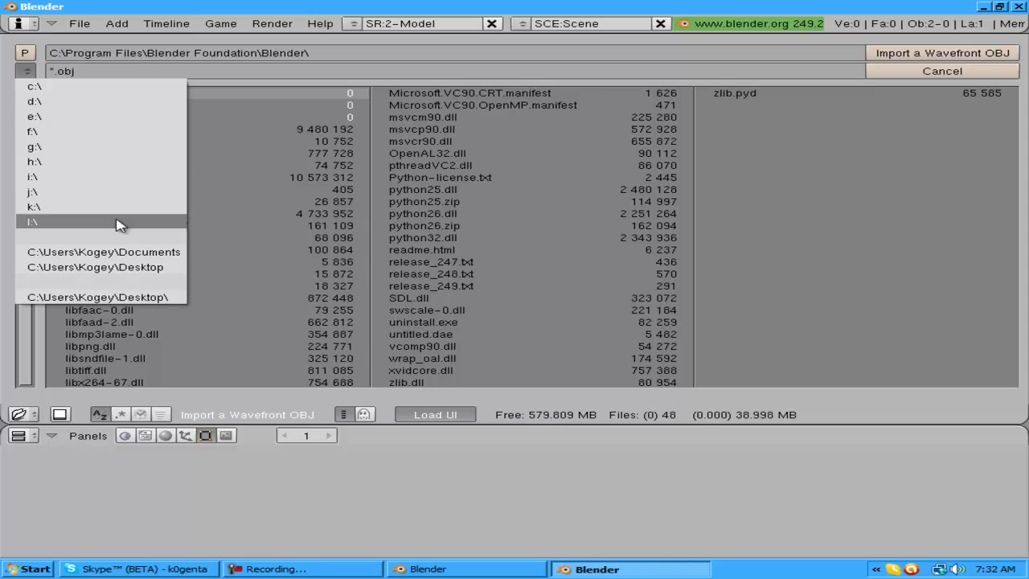
{"action": "left_click", "coordinate": [133, 267]}
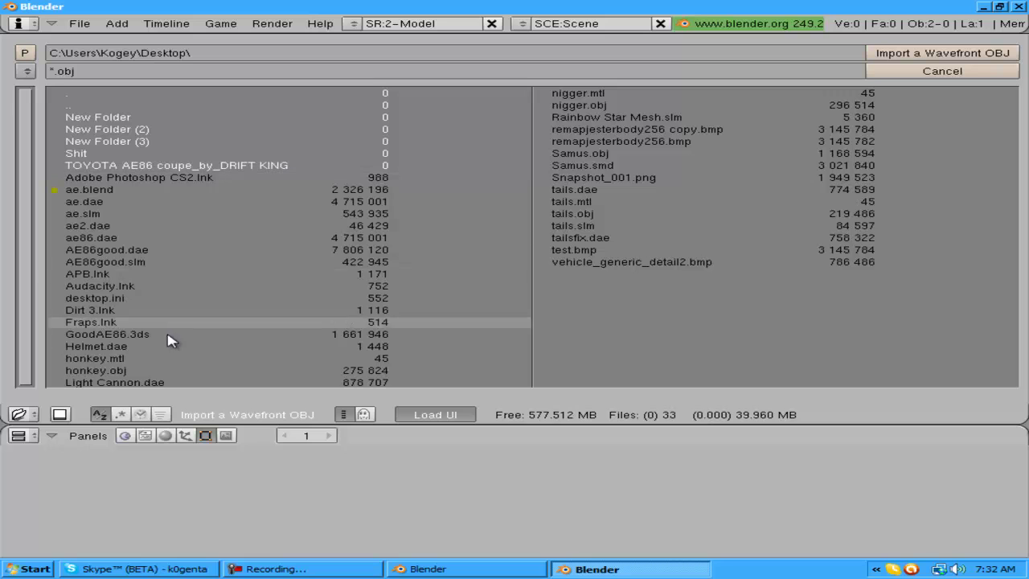
Import honkey.obj from the Desktop as a Wavefront OBJ with the default import options.
{"action": "left_click", "coordinate": [133, 371]}
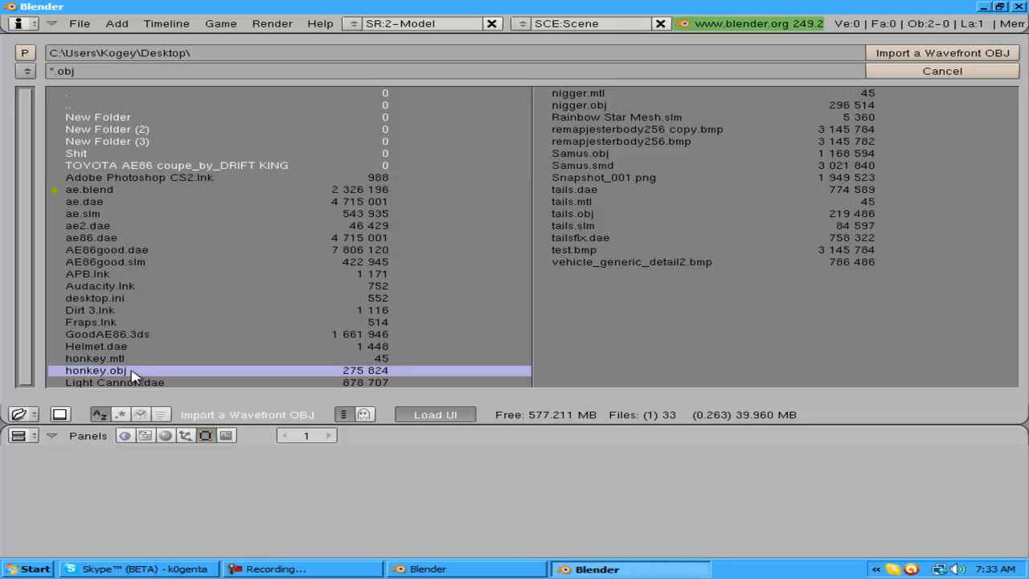
{"action": "left_click", "coordinate": [982, 57]}
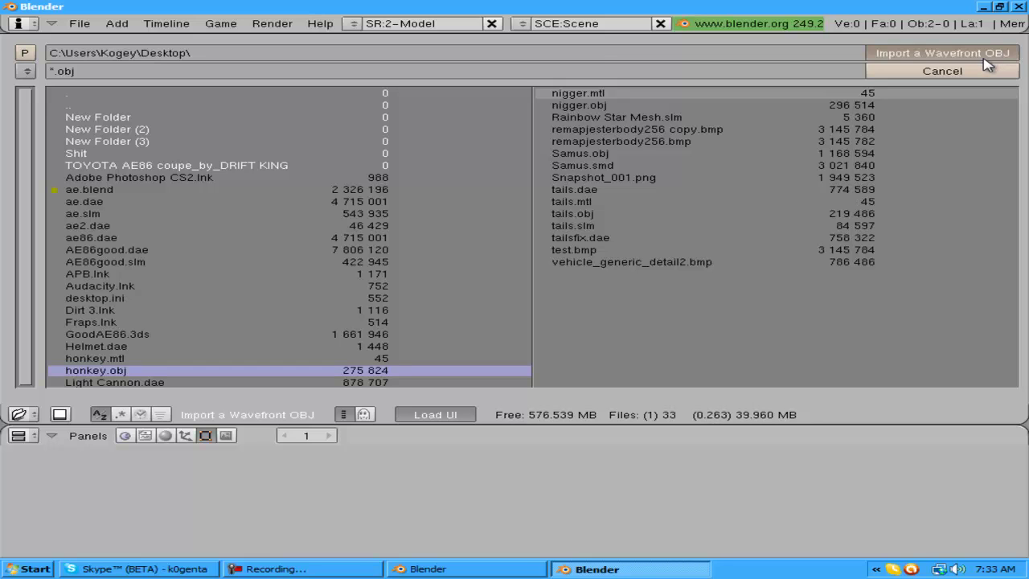
{"action": "left_click", "coordinate": [459, 369]}
{"action": "left_click", "coordinate": [896, 53]}
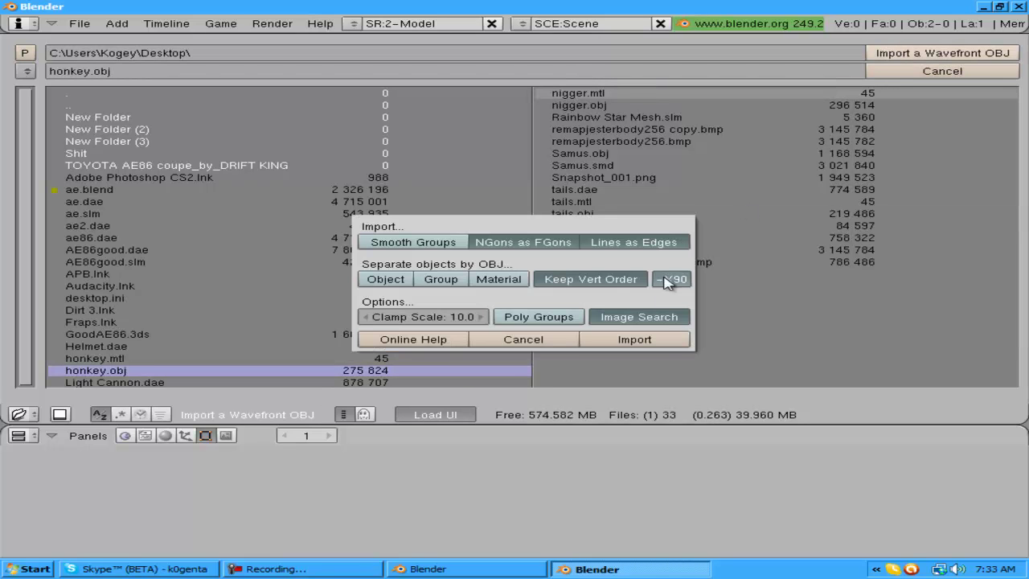
{"action": "left_click", "coordinate": [650, 338]}
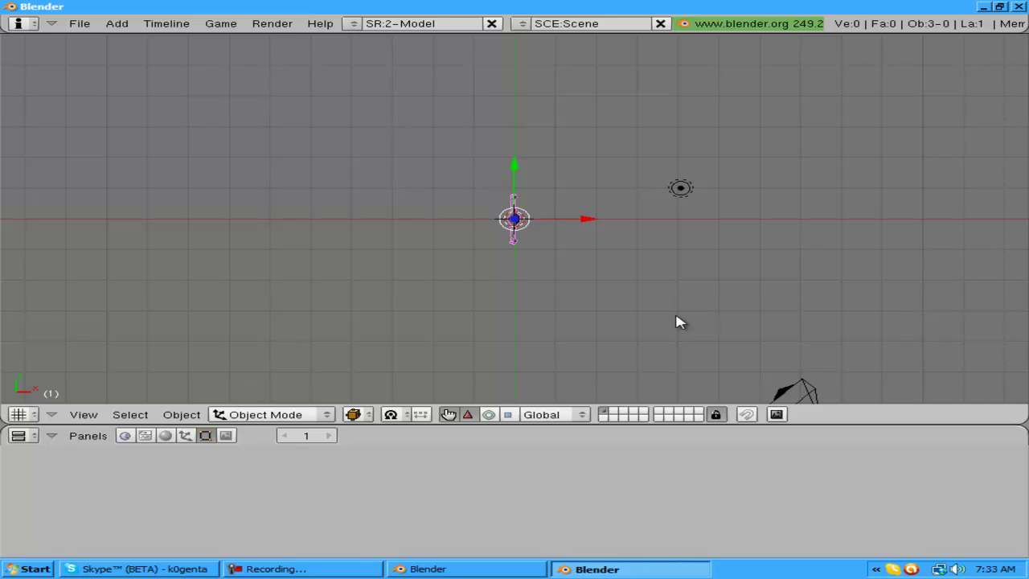
Examine the imported body mesh from an angled viewpoint in perspective projection.
{"action": "key", "text": "KP_8"}
{"action": "key", "text": "KP_8"}
{"action": "key", "text": "KP_8"}
{"action": "key", "text": "KP_4"}
{"action": "key", "text": "KP_4"}
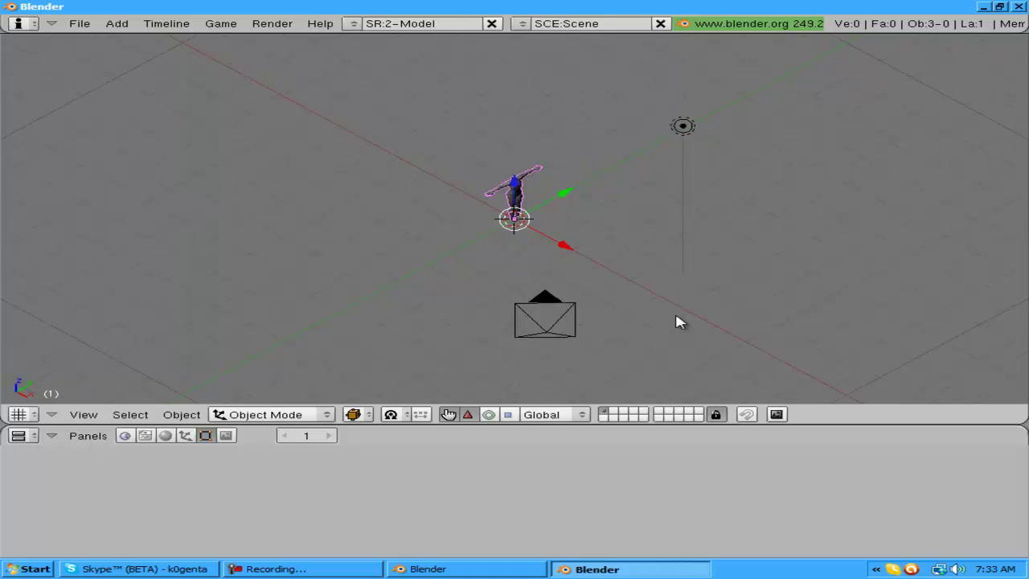
{"action": "key", "text": "KP_5"}
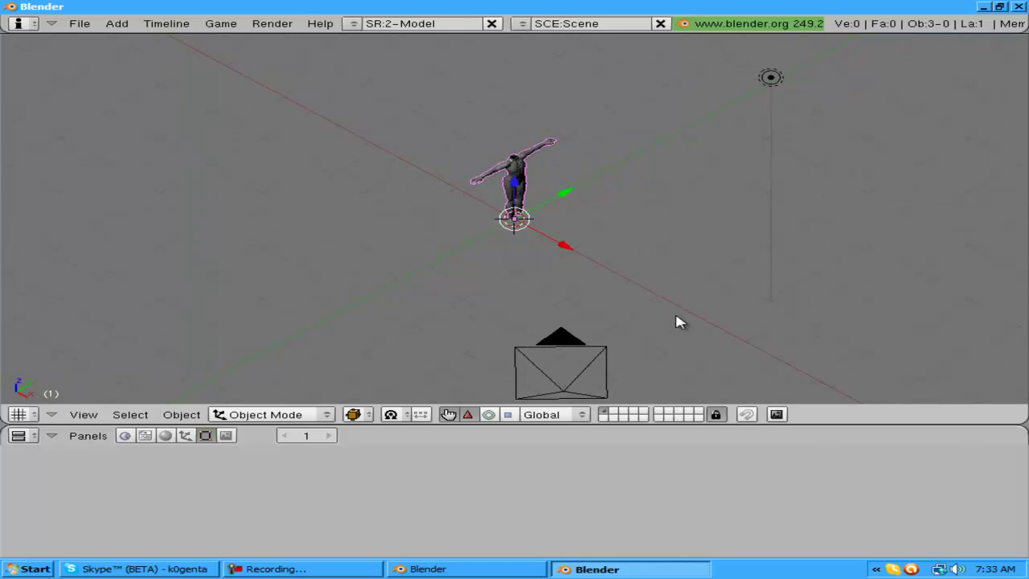
Try to open mesh.blend from the list of recent files.
{"action": "left_click", "coordinate": [81, 25]}
{"action": "mouse_move", "coordinate": [201, 74]}
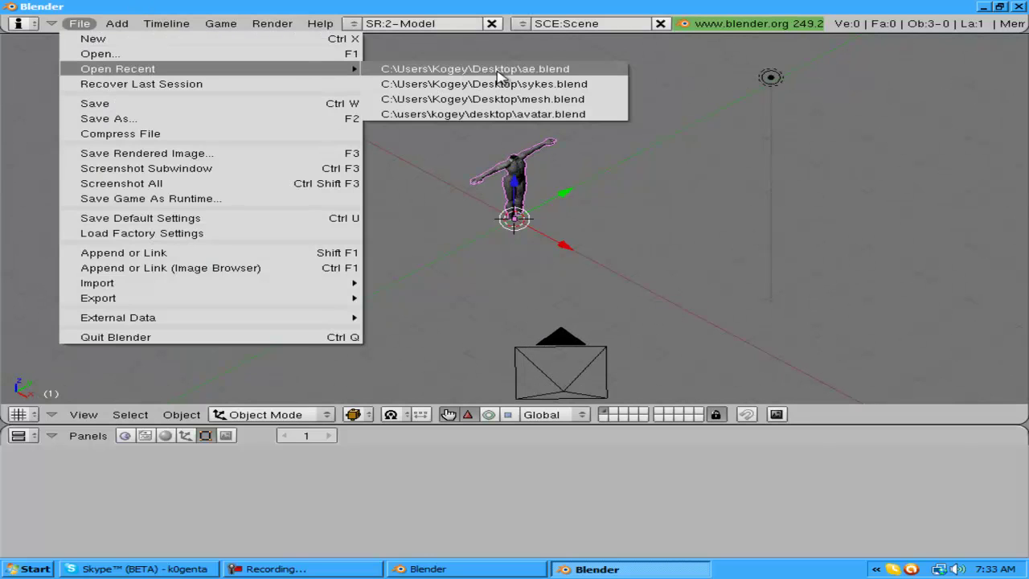
{"action": "left_click", "coordinate": [498, 100]}
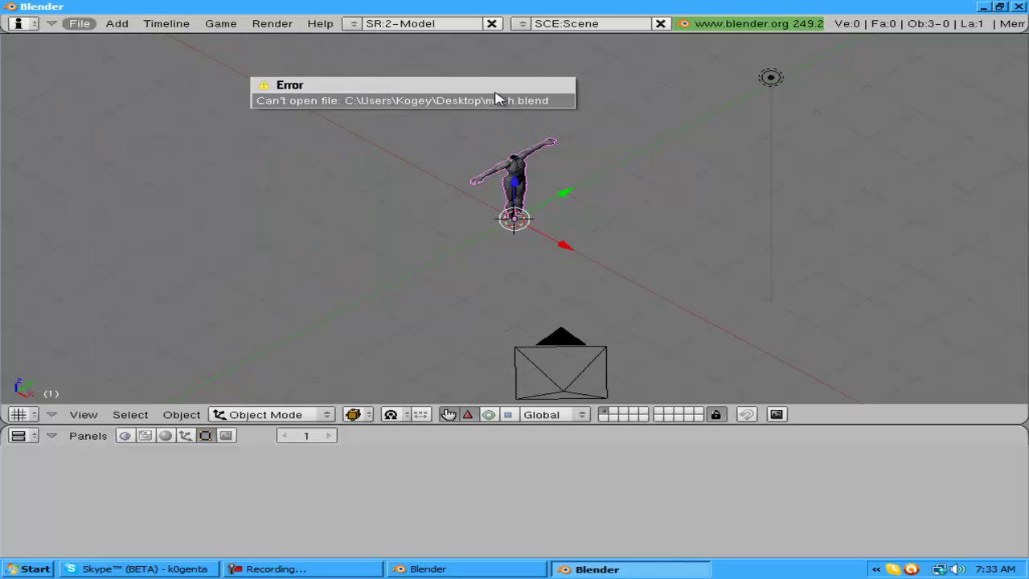
Try to open mesh.blend by entering its file name in the Desktop's Shit folder.
{"action": "left_click", "coordinate": [51, 23]}
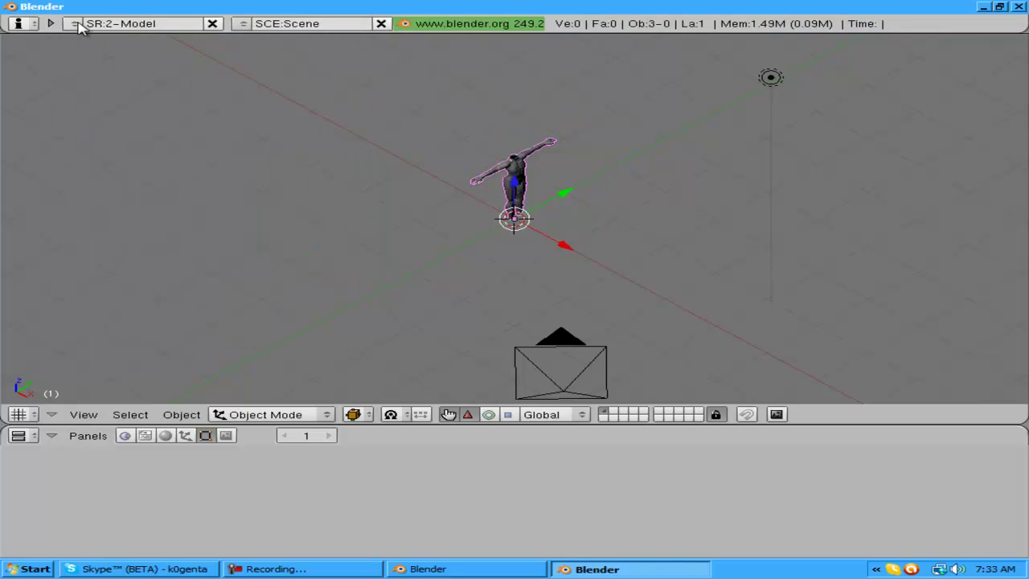
{"action": "left_click", "coordinate": [52, 23]}
{"action": "left_click", "coordinate": [79, 23]}
{"action": "left_click", "coordinate": [130, 54]}
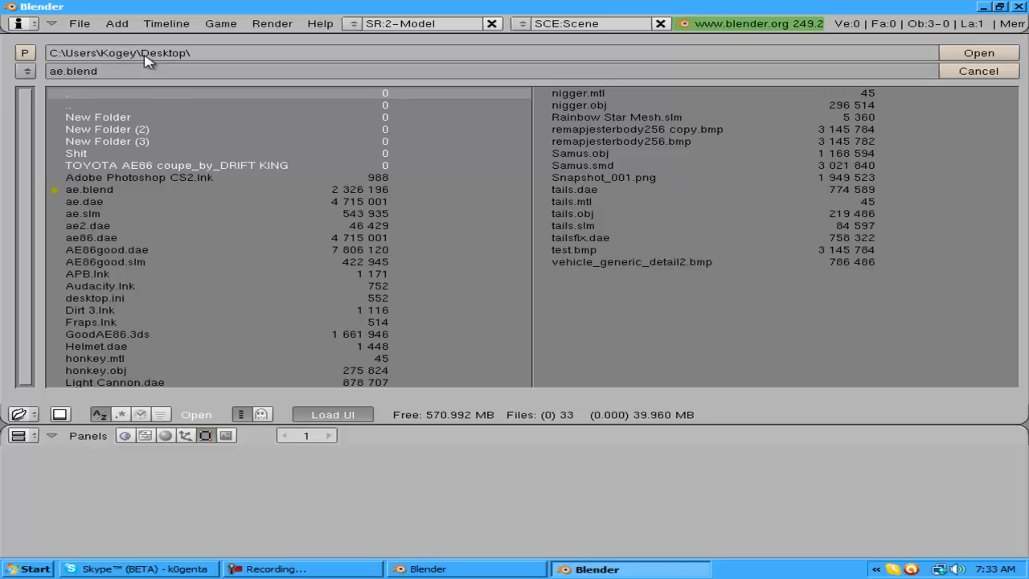
{"action": "left_click", "coordinate": [96, 154]}
{"action": "left_click", "coordinate": [58, 73]}
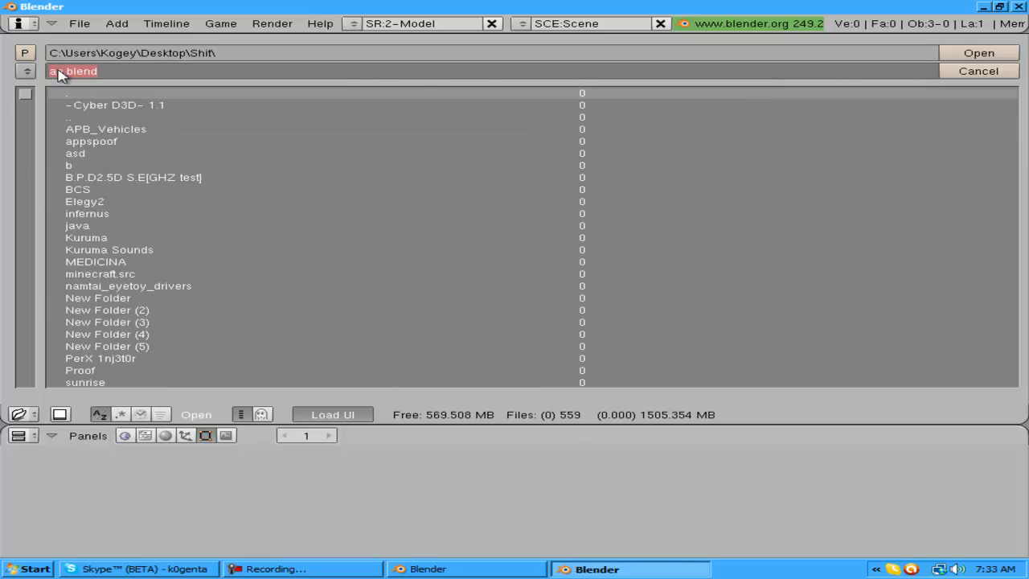
{"action": "left_click", "coordinate": [59, 72]}
{"action": "type", "text": "mesh"}
{"action": "left_click", "coordinate": [958, 53]}
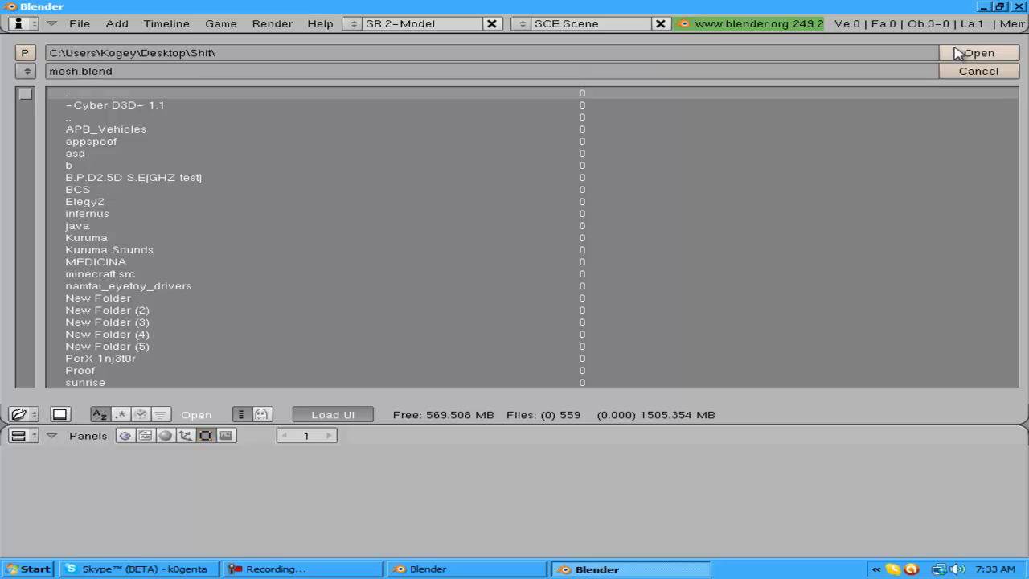
{"action": "left_click", "coordinate": [957, 53]}
{"action": "key", "text": "Escape"}
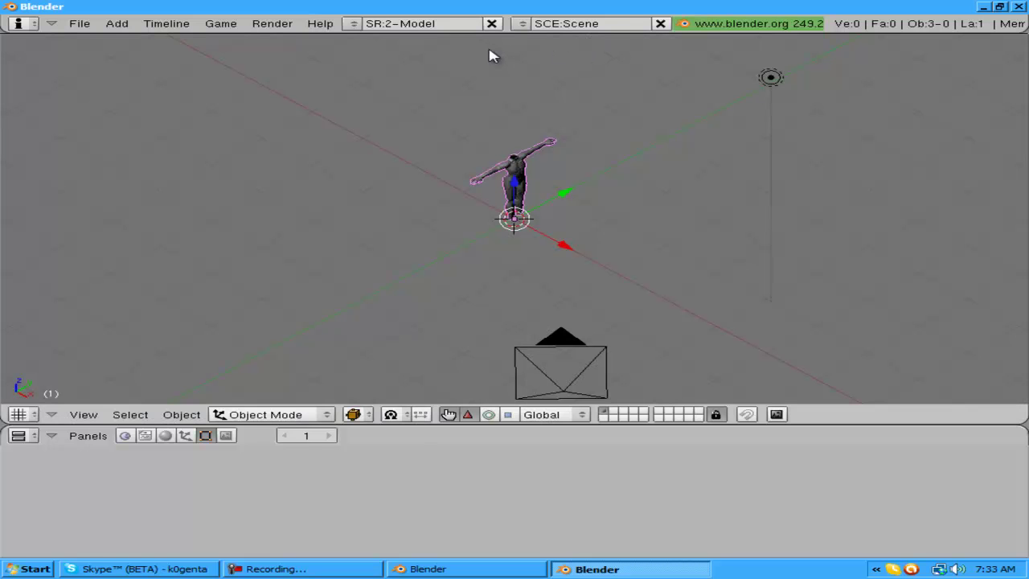
Start opening a Blender file and browse to the Shit folder on the Desktop.
{"action": "left_click", "coordinate": [78, 23]}
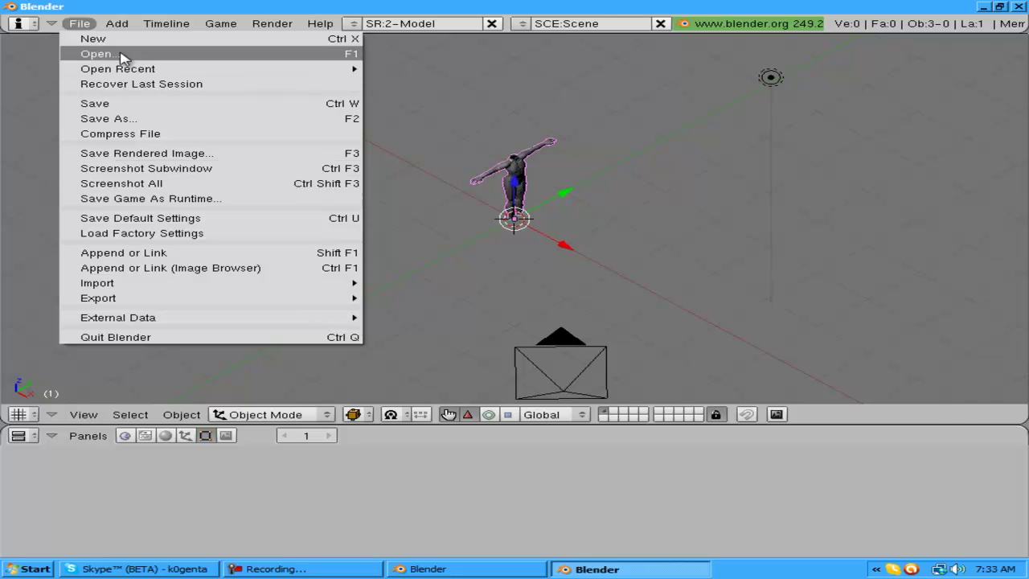
{"action": "left_click", "coordinate": [119, 54]}
{"action": "left_click", "coordinate": [112, 165]}
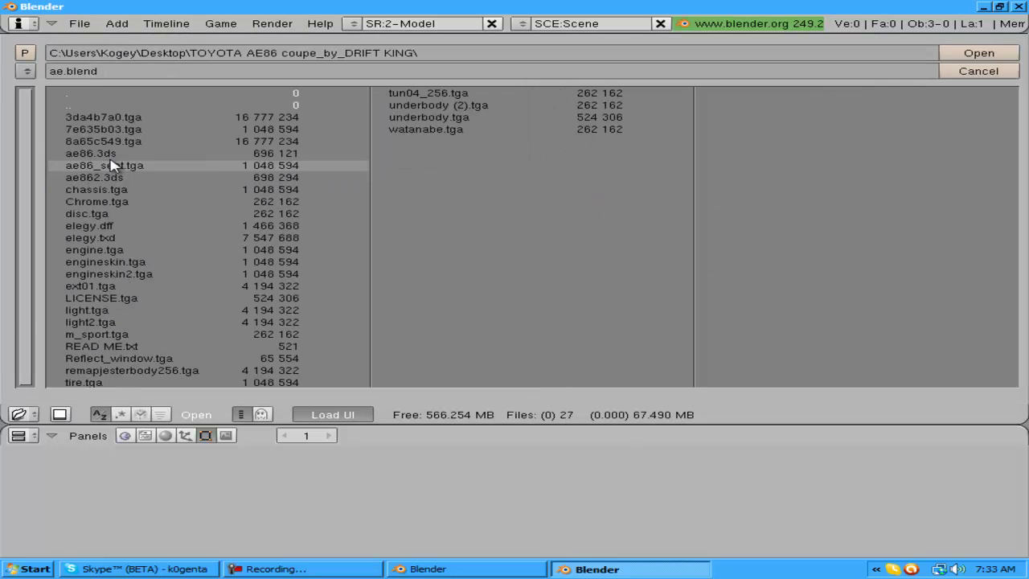
{"action": "left_click", "coordinate": [26, 71]}
{"action": "left_click", "coordinate": [17, 51]}
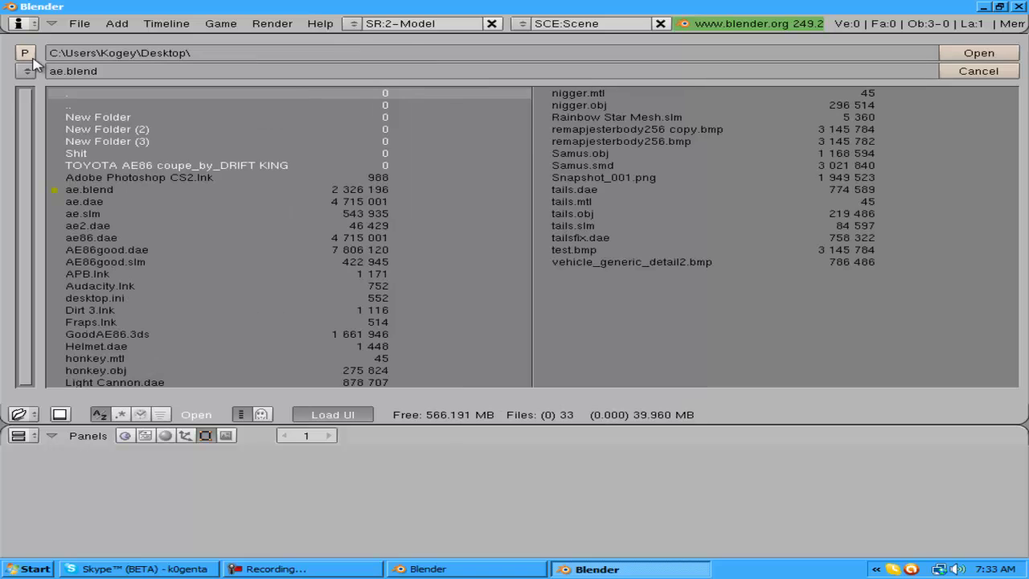
{"action": "left_click", "coordinate": [113, 165]}
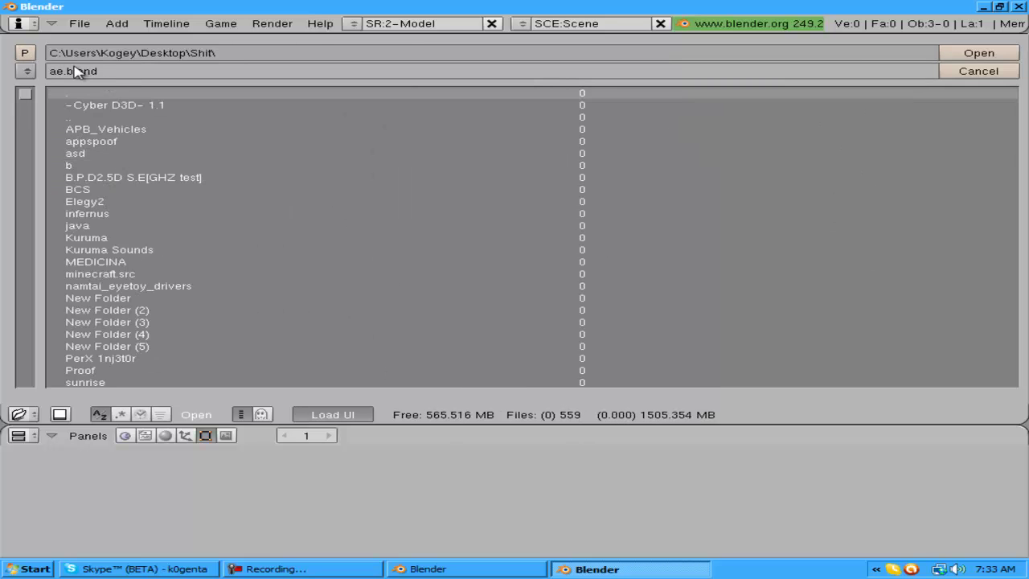
Find avatar.blend in the Shit folder's file list and open it.
{"action": "scroll", "coordinate": [191, 158], "scroll_direction": "down", "scroll_amount": 15}
{"action": "scroll", "coordinate": [185, 209], "scroll_direction": "down", "scroll_amount": 10}
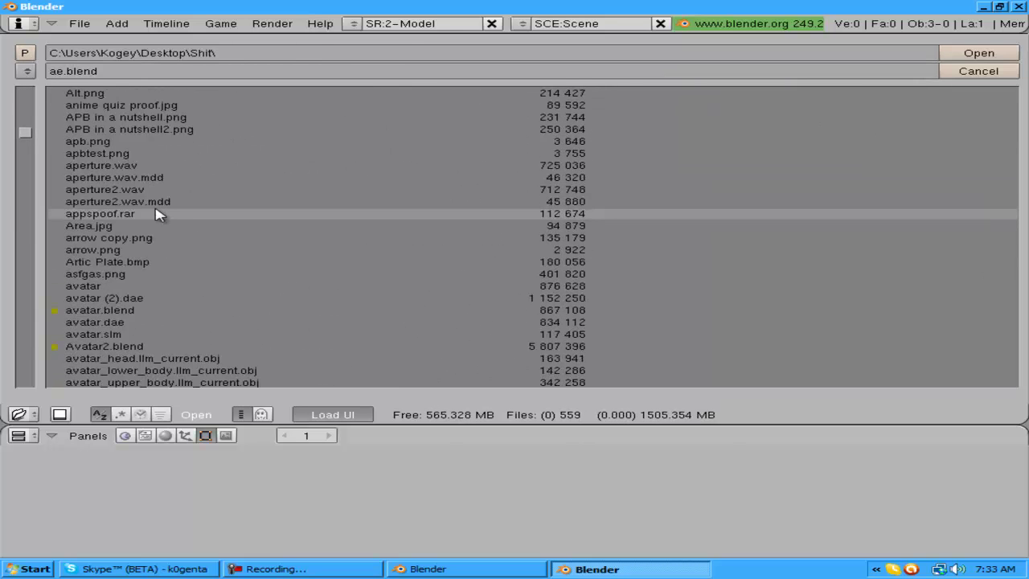
{"action": "scroll", "coordinate": [152, 207], "scroll_direction": "up", "scroll_amount": 2}
{"action": "left_click", "coordinate": [147, 203]}
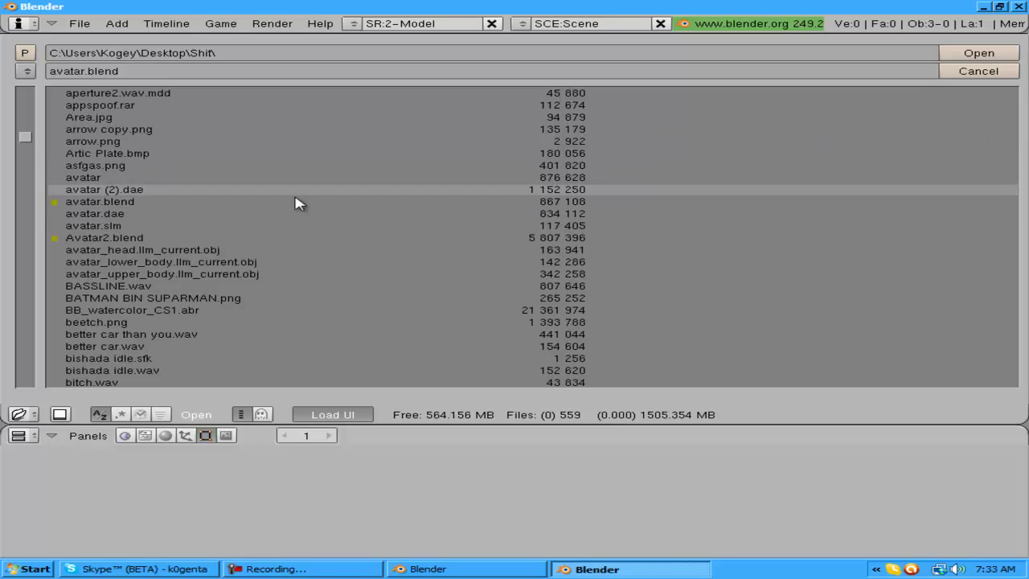
{"action": "left_click", "coordinate": [217, 213]}
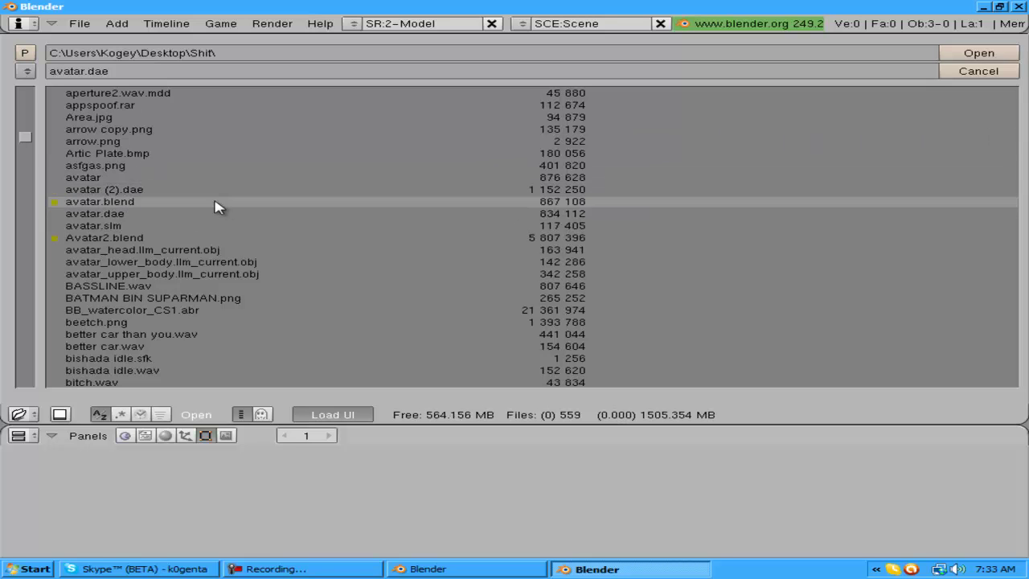
{"action": "left_click", "coordinate": [979, 56]}
Delete the avatar_upper_body.llm body mesh from the avatar scene.
{"action": "scroll", "coordinate": [631, 257], "scroll_direction": "up", "scroll_amount": 3}
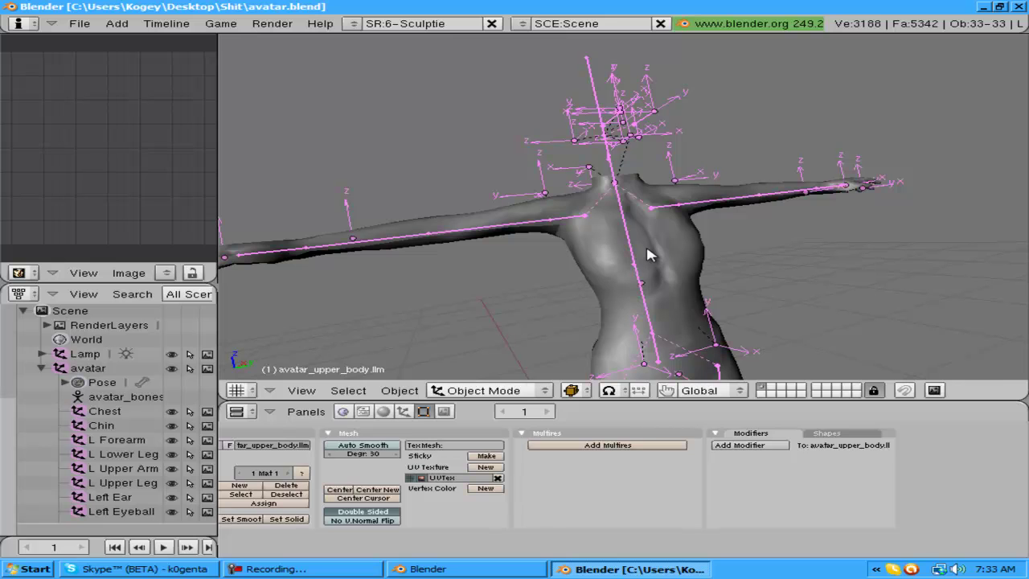
{"action": "right_click", "coordinate": [643, 241]}
{"action": "right_click", "coordinate": [683, 254]}
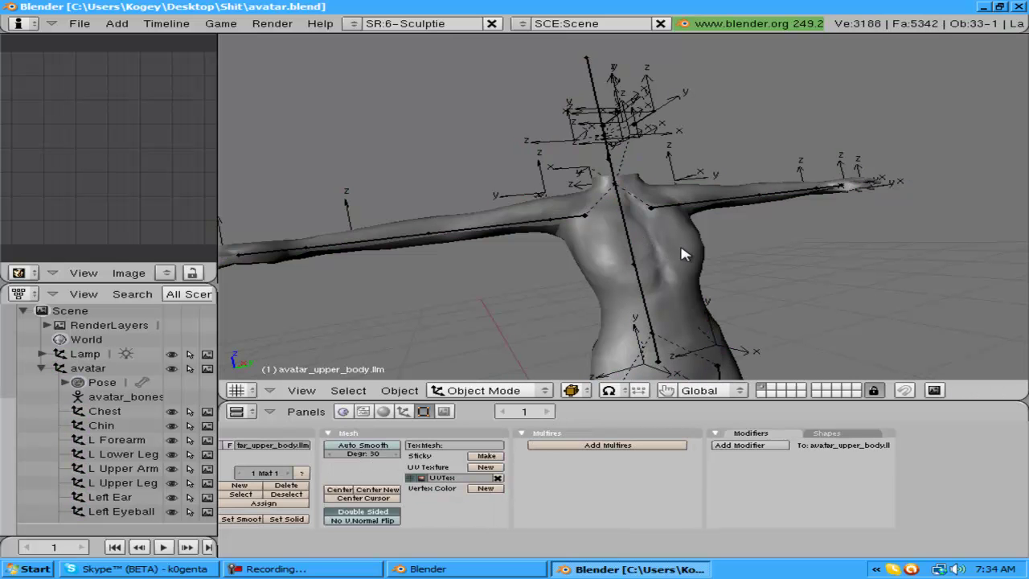
{"action": "key", "text": "x"}
{"action": "left_click", "coordinate": [684, 251]}
{"action": "middle_click_drag", "start_coordinate": [684, 253], "coordinate": [721, 247]}
{"action": "scroll", "coordinate": [721, 246], "scroll_direction": "down", "scroll_amount": 3}
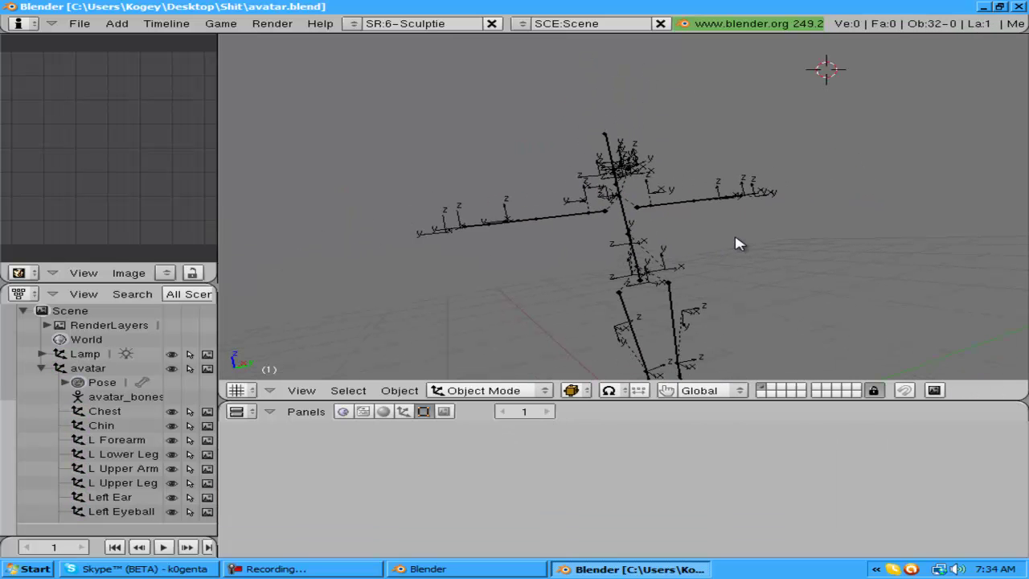
Start a Wavefront OBJ import and browse to the Desktop folder.
{"action": "left_click", "coordinate": [79, 23]}
{"action": "mouse_move", "coordinate": [186, 285]}
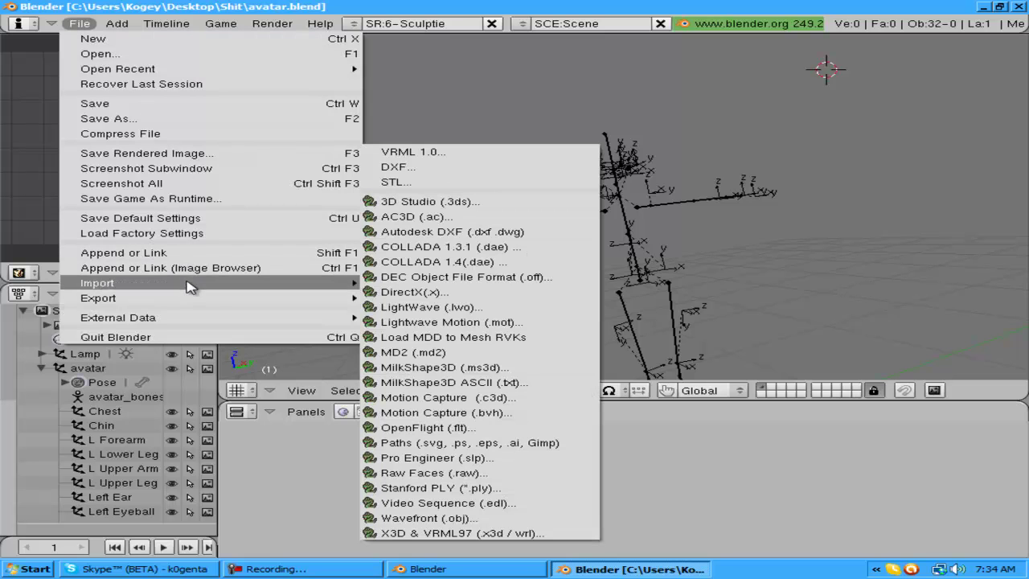
{"action": "left_click", "coordinate": [482, 519]}
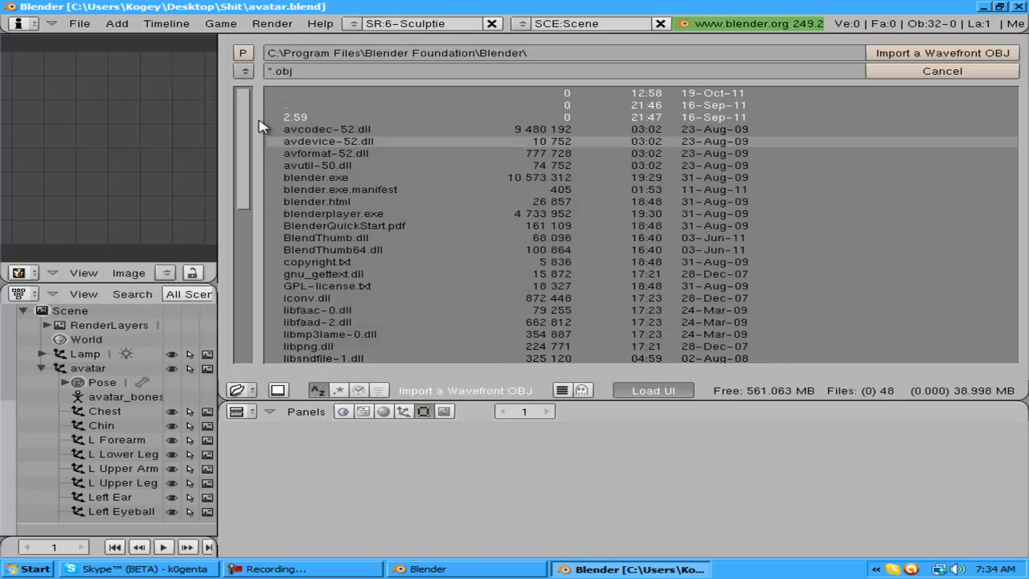
{"action": "scroll", "coordinate": [285, 193], "scroll_direction": "down", "scroll_amount": 3}
{"action": "scroll", "coordinate": [357, 195], "scroll_direction": "down", "scroll_amount": 3}
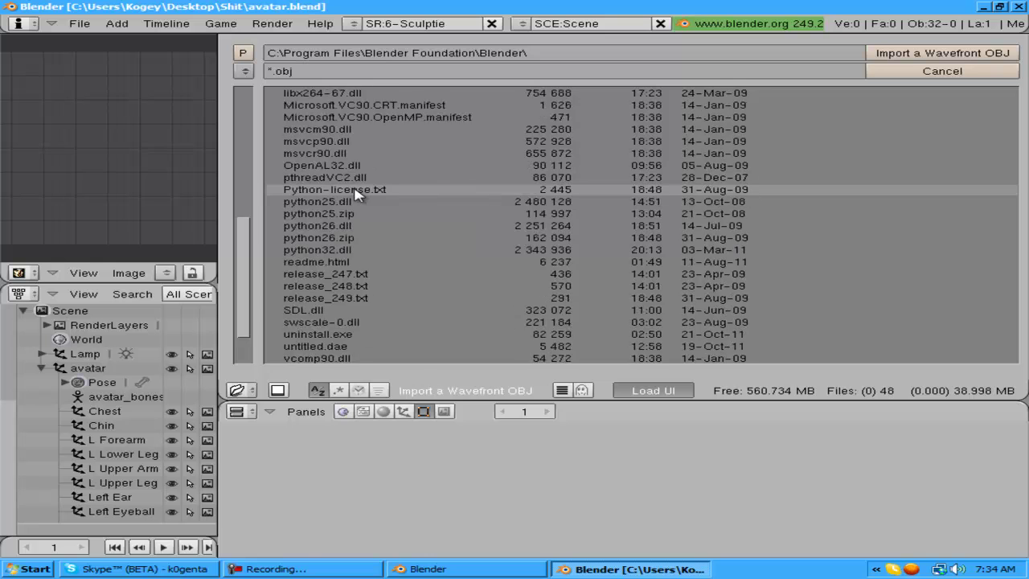
{"action": "scroll", "coordinate": [357, 194], "scroll_direction": "up", "scroll_amount": 4}
{"action": "scroll", "coordinate": [357, 193], "scroll_direction": "up", "scroll_amount": 2}
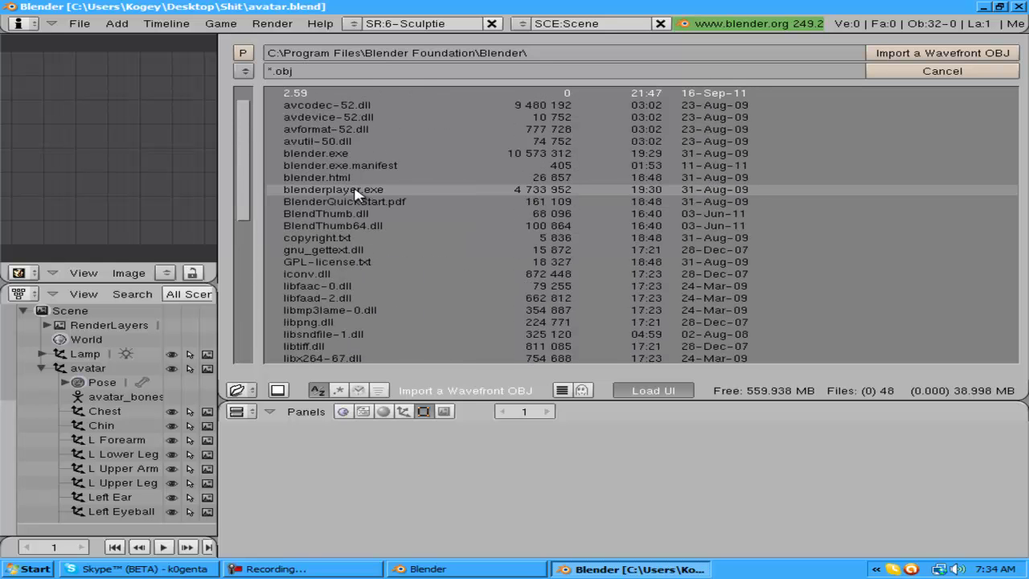
{"action": "left_click", "coordinate": [244, 71]}
{"action": "left_click", "coordinate": [349, 266]}
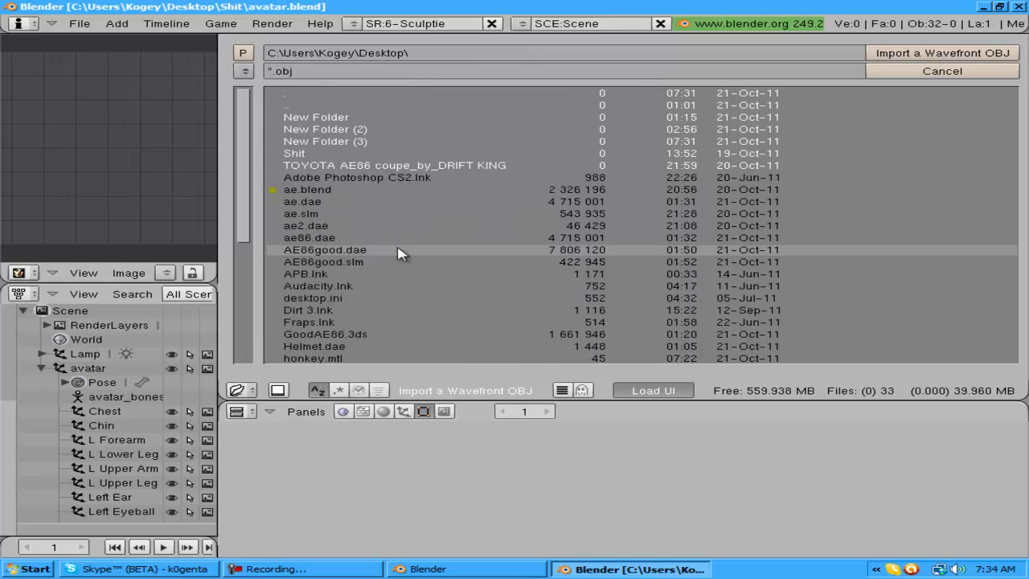
Import honkey.obj from the Desktop into the avatar scene, keeping the default import options.
{"action": "scroll", "coordinate": [402, 255], "scroll_direction": "down", "scroll_amount": 5}
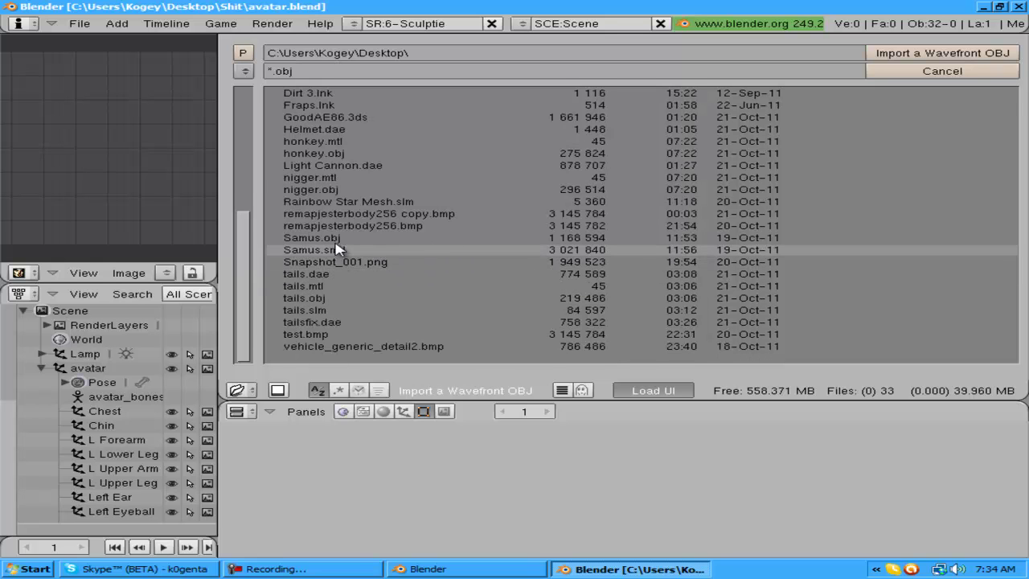
{"action": "scroll", "coordinate": [337, 250], "scroll_direction": "up", "scroll_amount": 2}
{"action": "scroll", "coordinate": [338, 251], "scroll_direction": "down", "scroll_amount": 2}
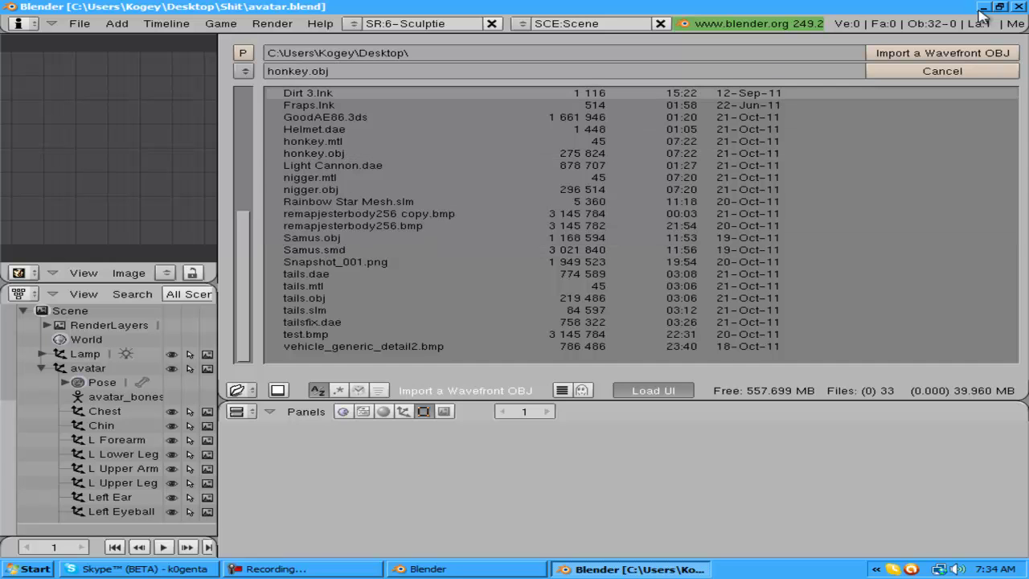
{"action": "left_click", "coordinate": [972, 53]}
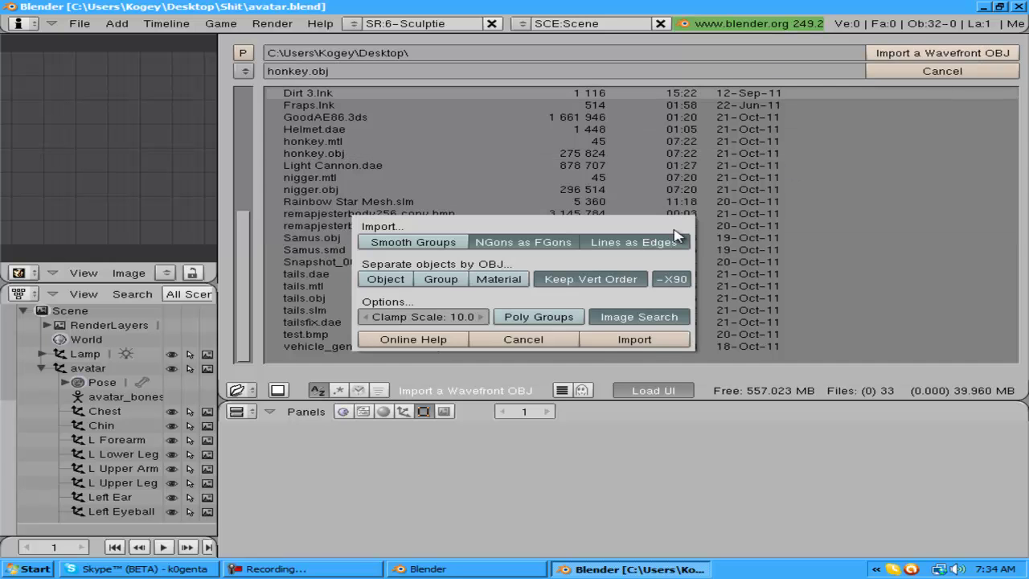
{"action": "left_click", "coordinate": [607, 341]}
{"action": "scroll", "coordinate": [607, 251], "scroll_direction": "up", "scroll_amount": 3}
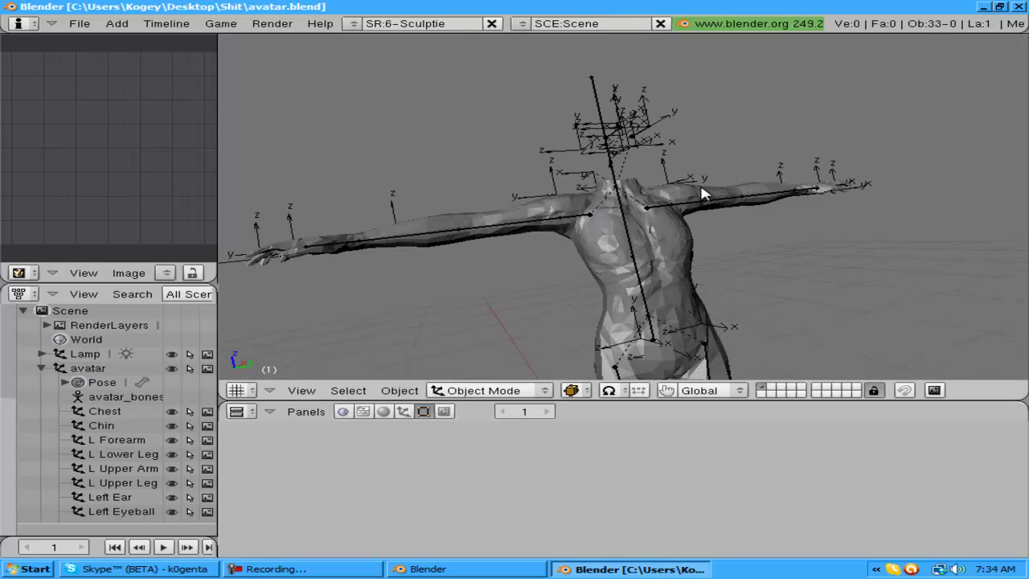
Display the imported body mesh as wireframe and inspect how the armature fits inside it.
{"action": "middle_click_drag", "start_coordinate": [701, 194], "coordinate": [631, 145]}
{"action": "scroll", "coordinate": [636, 151], "scroll_direction": "down", "scroll_amount": 3}
{"action": "scroll", "coordinate": [632, 154], "scroll_direction": "up", "scroll_amount": 4}
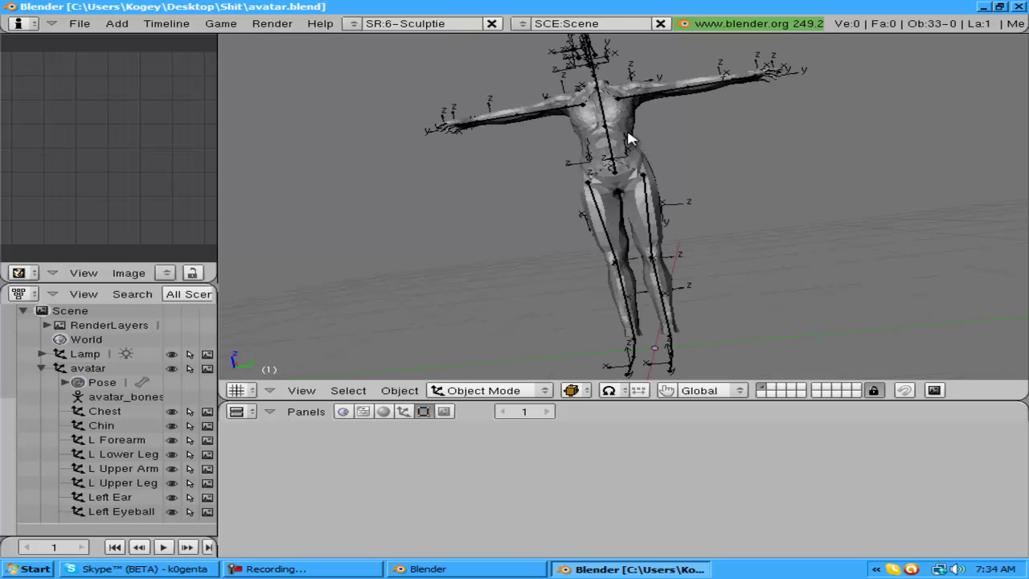
{"action": "middle_click_drag", "start_coordinate": [631, 139], "coordinate": [631, 139]}
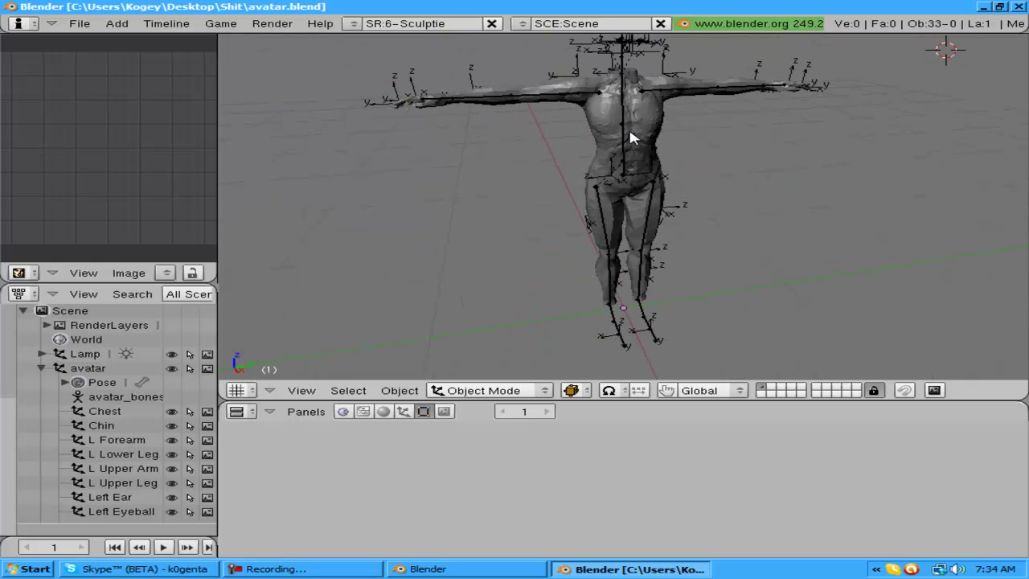
{"action": "key", "text": "z"}
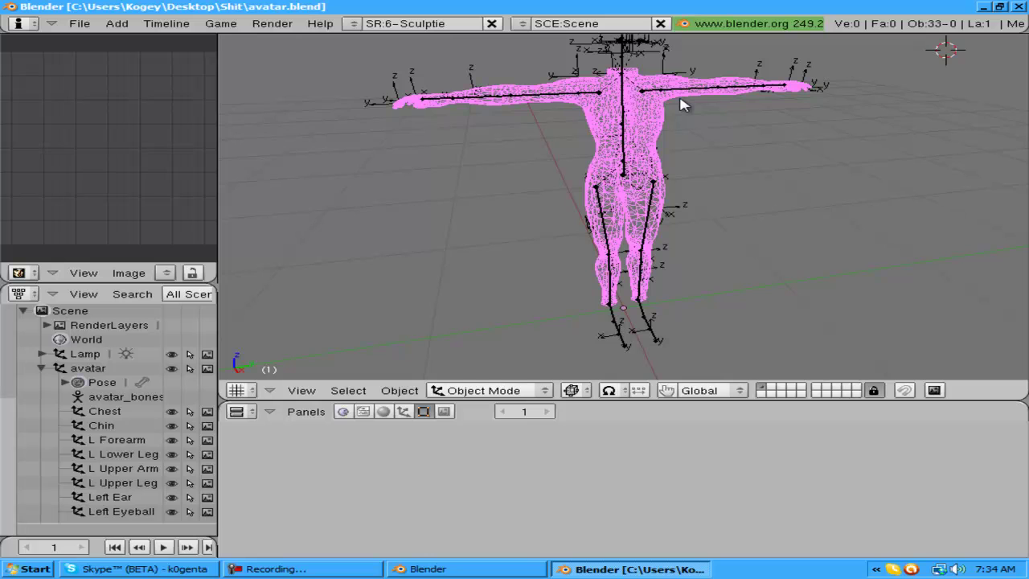
{"action": "middle_click_drag", "start_coordinate": [681, 105], "coordinate": [681, 105]}
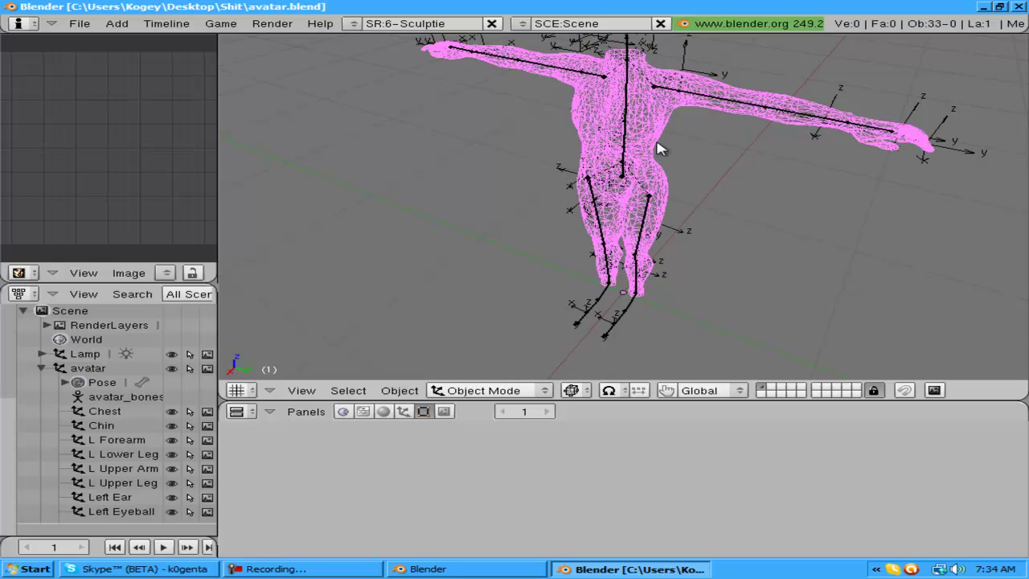
Parent the body mesh to the avatar armature in Object Mode, creating vertex groups from bone heat.
{"action": "right_click", "coordinate": [627, 109]}
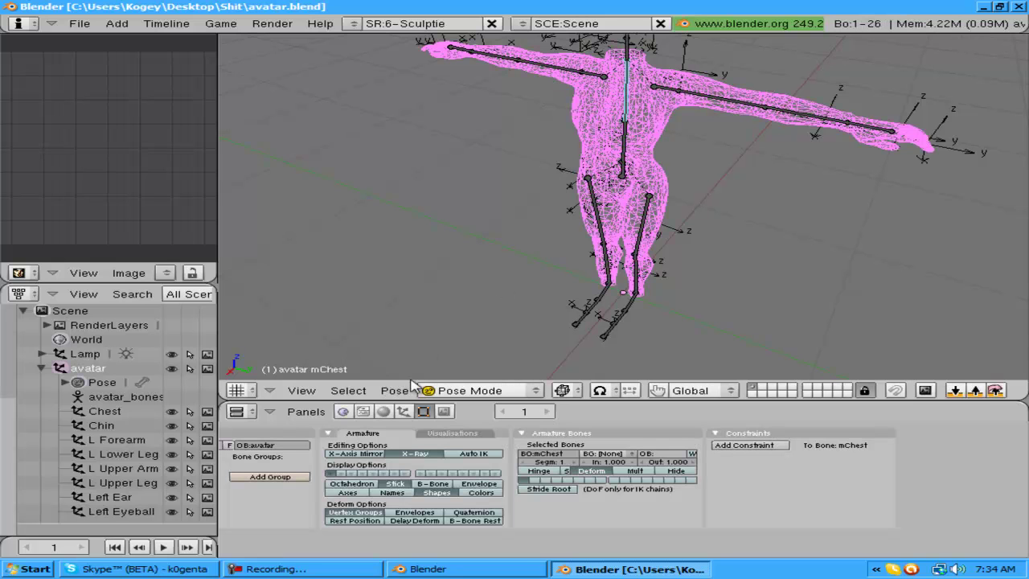
{"action": "left_click", "coordinate": [459, 390]}
{"action": "left_click", "coordinate": [504, 343]}
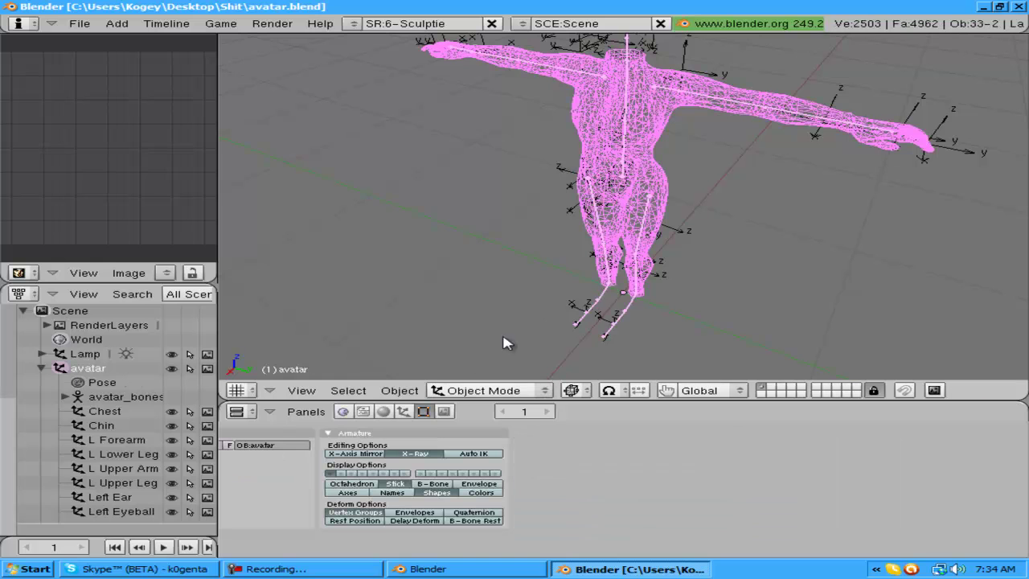
{"action": "right_click", "coordinate": [631, 115]}
{"action": "right_click", "coordinate": [626, 110]}
{"action": "key", "text": "ctrl+p"}
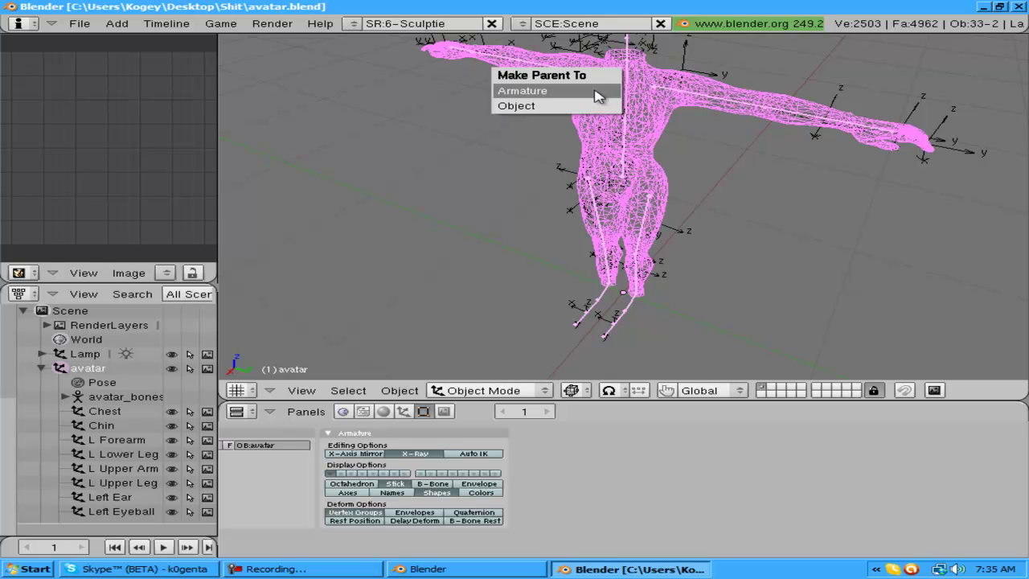
{"action": "left_click", "coordinate": [595, 96]}
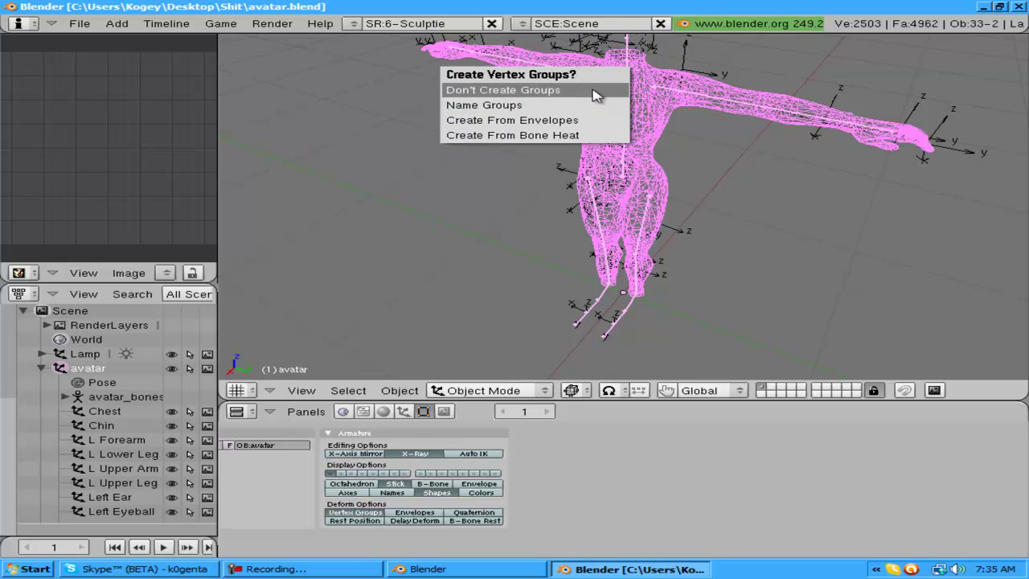
{"action": "left_click", "coordinate": [581, 137]}
Put the armature in Pose Mode and rotate the mChest bone by 6 degrees to test the mesh deformation.
{"action": "left_click", "coordinate": [514, 389]}
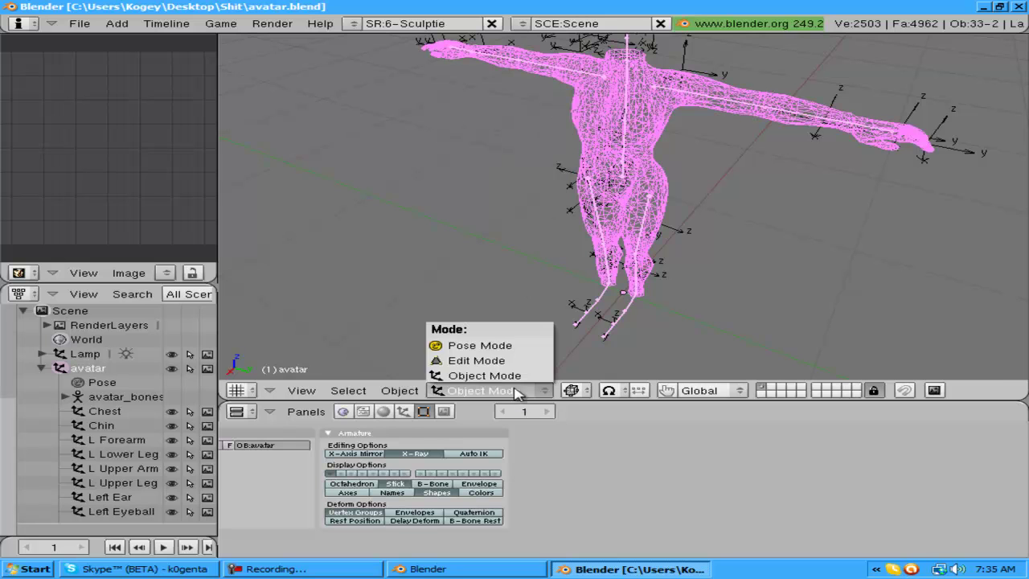
{"action": "left_click", "coordinate": [506, 344]}
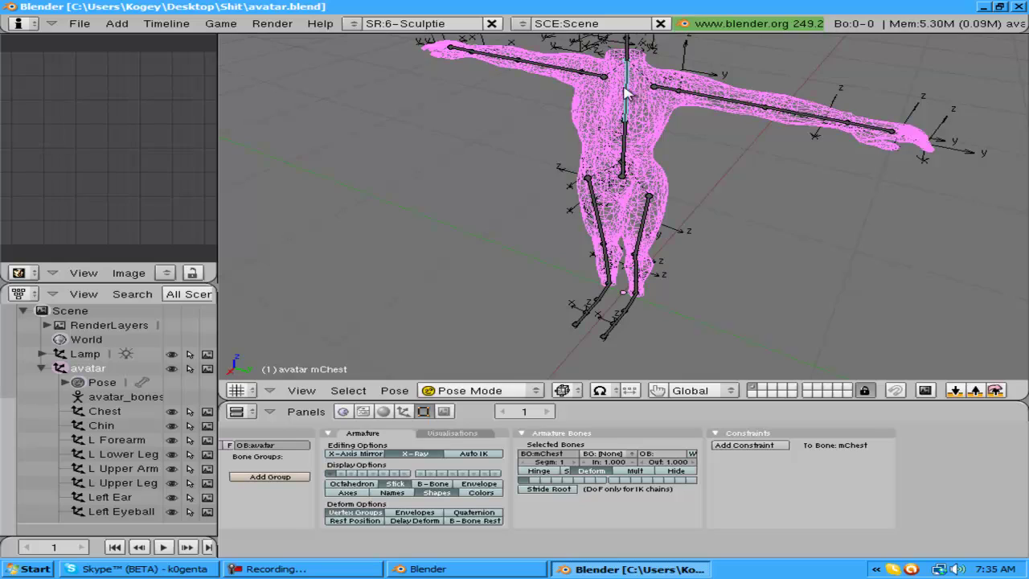
{"action": "key", "text": "r"}
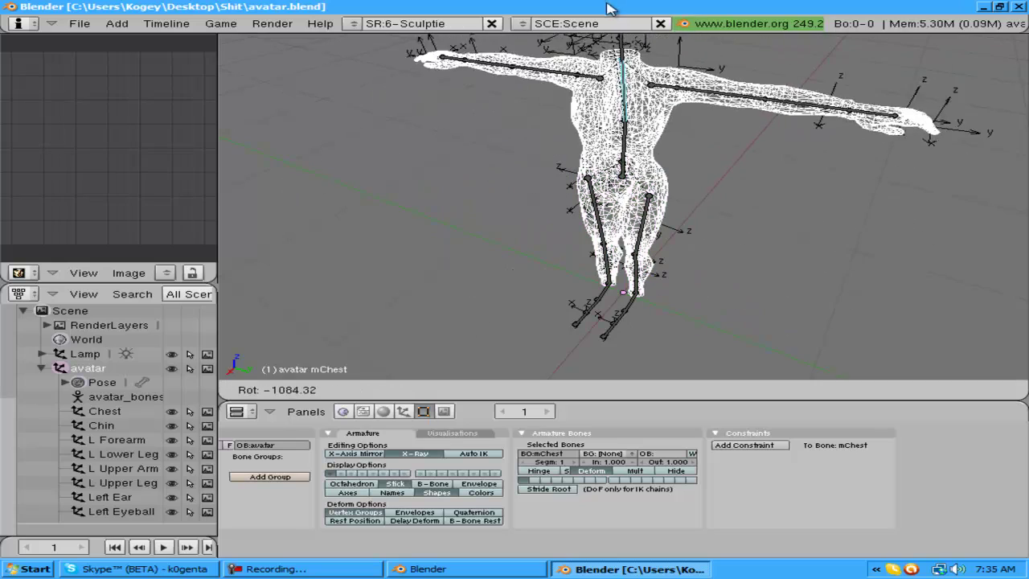
{"action": "key", "text": "z"}
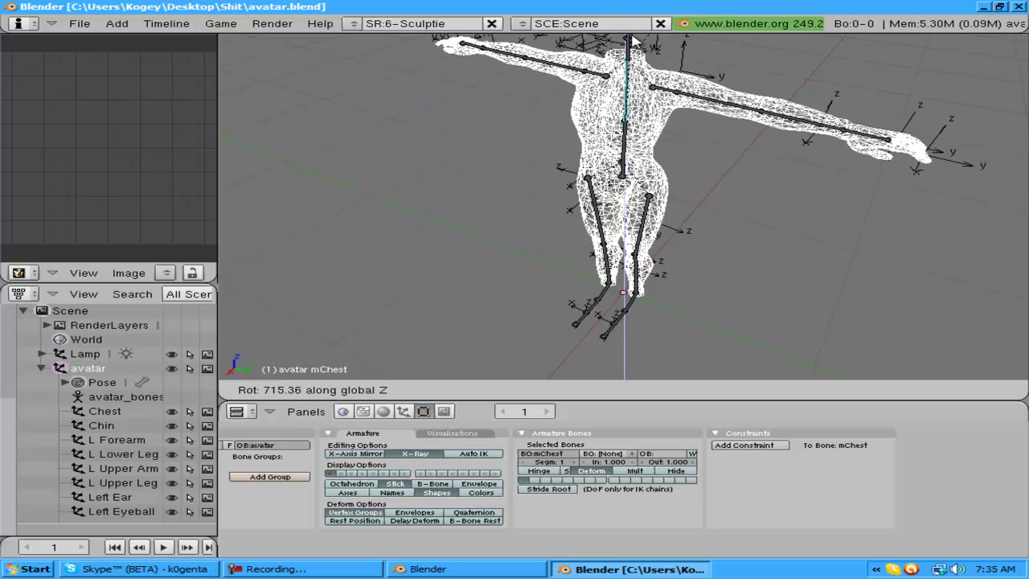
{"action": "middle_click", "coordinate": [633, 42]}
{"action": "middle_click", "coordinate": [635, 46]}
{"action": "middle_click", "coordinate": [636, 51]}
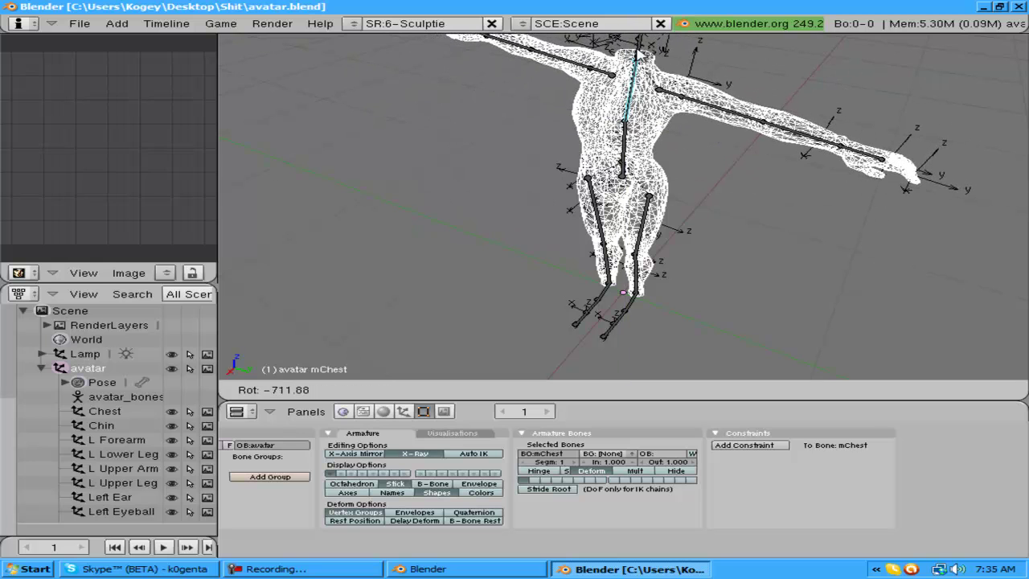
{"action": "type", "text": "6"}
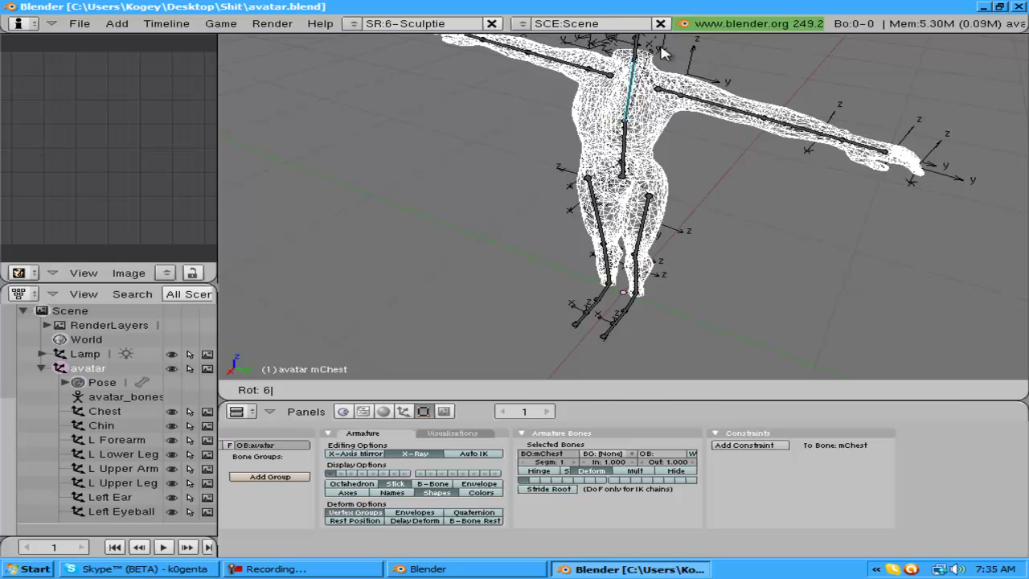
{"action": "key", "text": "Return"}
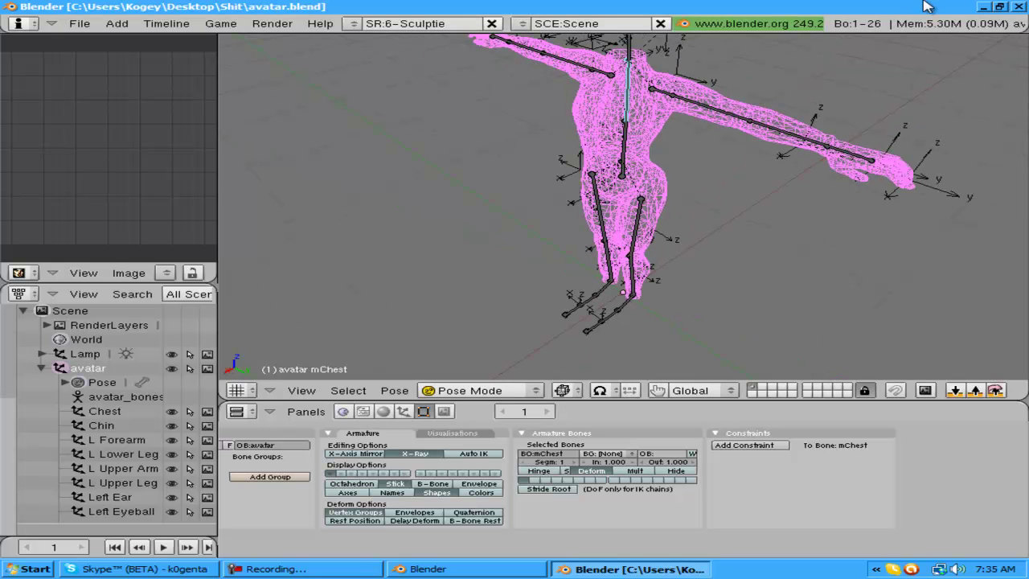
Test rotating the mChest bone around the global Z axis, finishing with a rotation of 0.
{"action": "key", "text": "r"}
{"action": "key", "text": "z"}
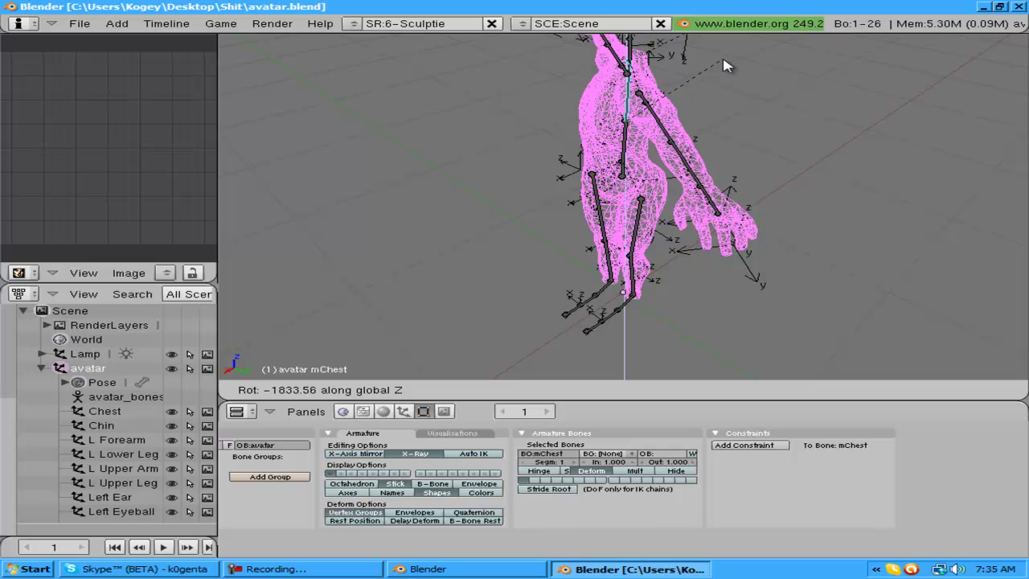
{"action": "type", "text": "0"}
{"action": "key", "text": "Return"}
{"action": "scroll", "coordinate": [715, 67], "scroll_direction": "up", "scroll_amount": 5}
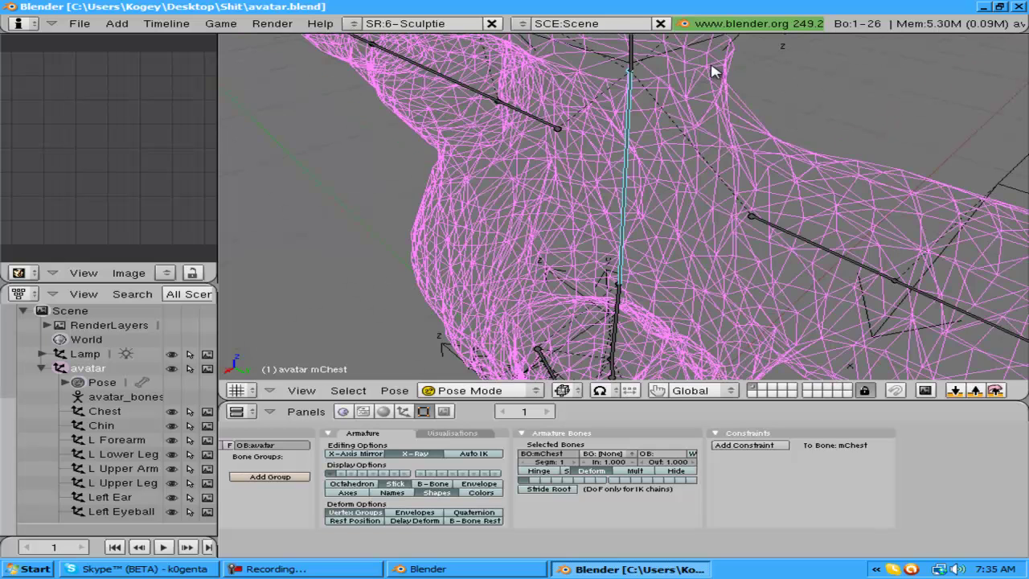
{"action": "middle_click_drag", "start_coordinate": [712, 69], "coordinate": [727, 60]}
{"action": "scroll", "coordinate": [727, 145], "scroll_direction": "down", "scroll_amount": 6}
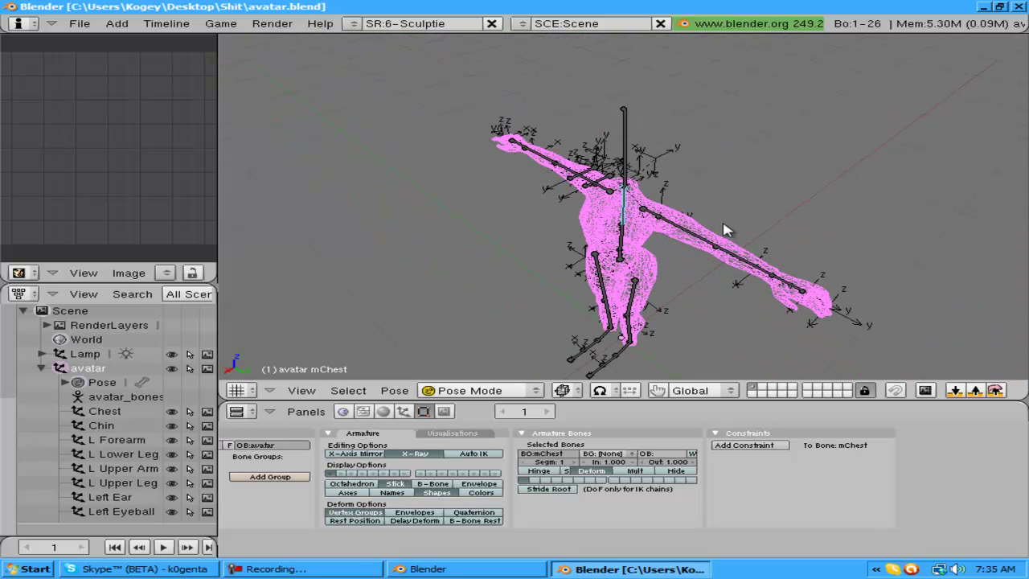
Try moving the mCollarLeft bone to check that the arm mesh follows, then cancel the move.
{"action": "right_click", "coordinate": [655, 217]}
{"action": "key", "text": "g"}
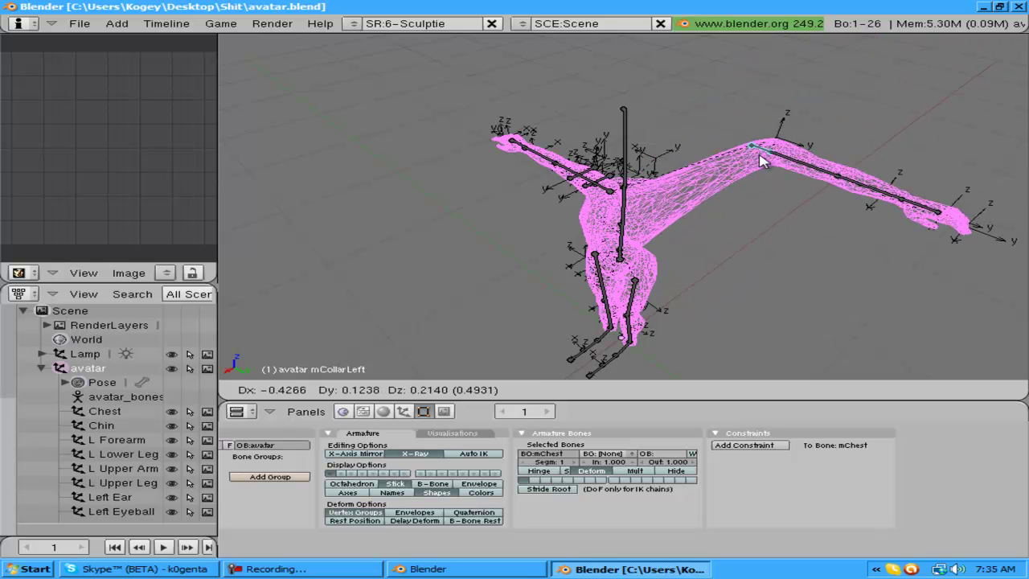
{"action": "key", "text": "Escape"}
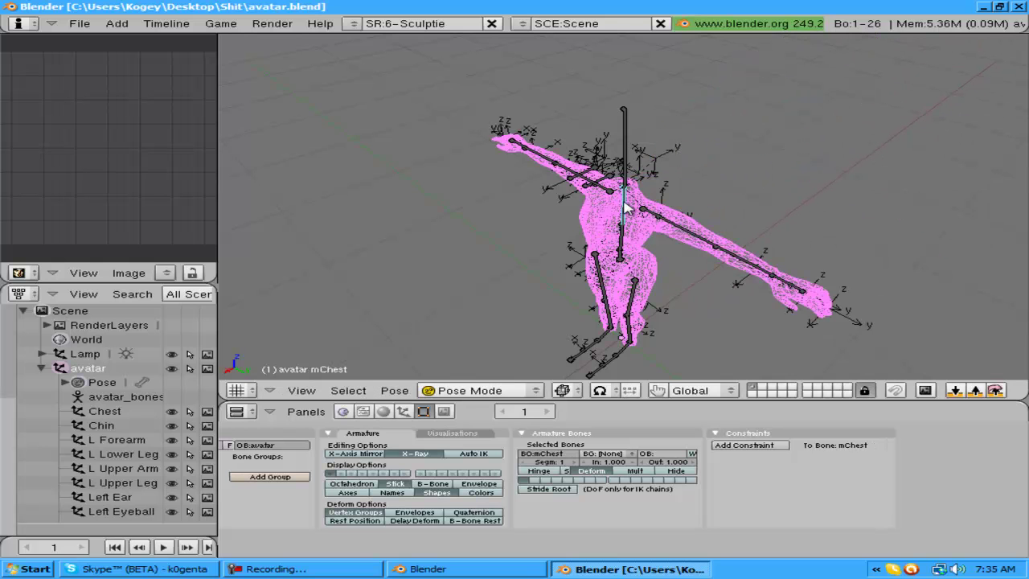
Try swinging the mChest bone around the global Z axis to check the upper body's deformation, and cancel the rotation.
{"action": "key", "text": "space"}
{"action": "key", "text": "r"}
{"action": "key", "text": "z"}
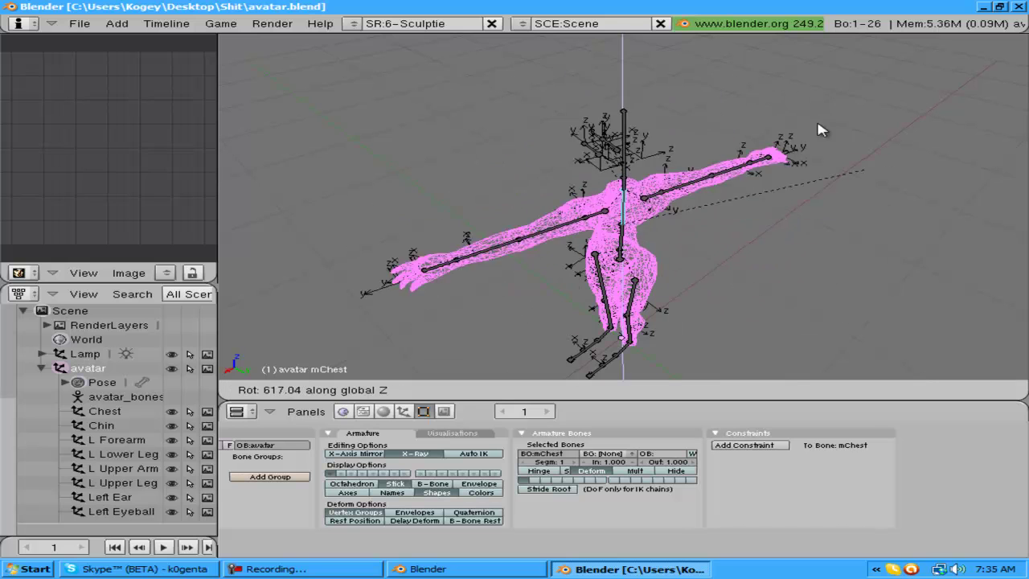
{"action": "key", "text": "z"}
{"action": "key", "text": "z"}
{"action": "key", "text": "z"}
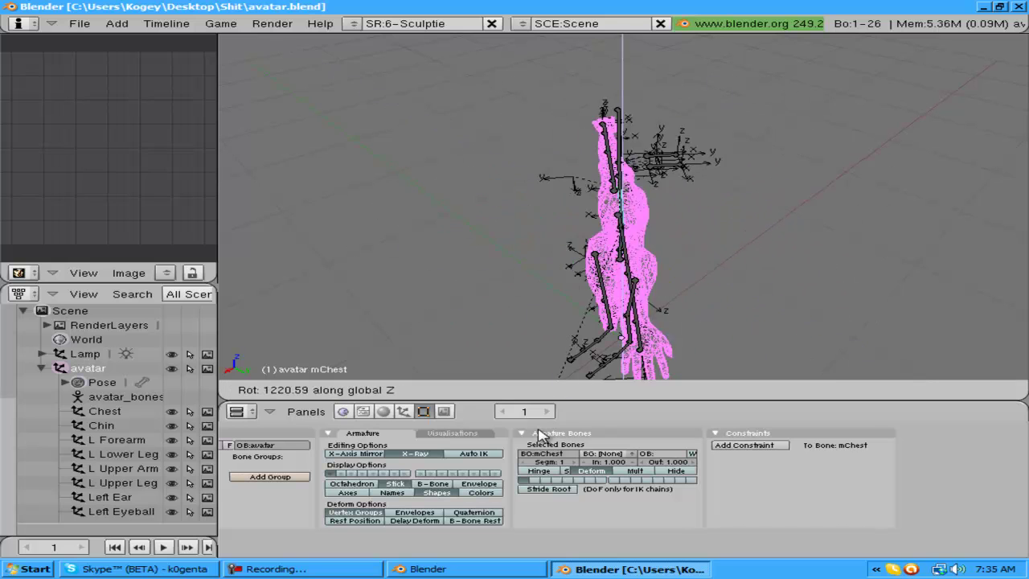
{"action": "key", "text": "z"}
{"action": "key", "text": "z"}
{"action": "key", "text": "z"}
{"action": "key", "text": "Escape"}
Return the avatar armature from Pose Mode to Object Mode.
{"action": "scroll", "coordinate": [666, 184], "scroll_direction": "down", "scroll_amount": 4}
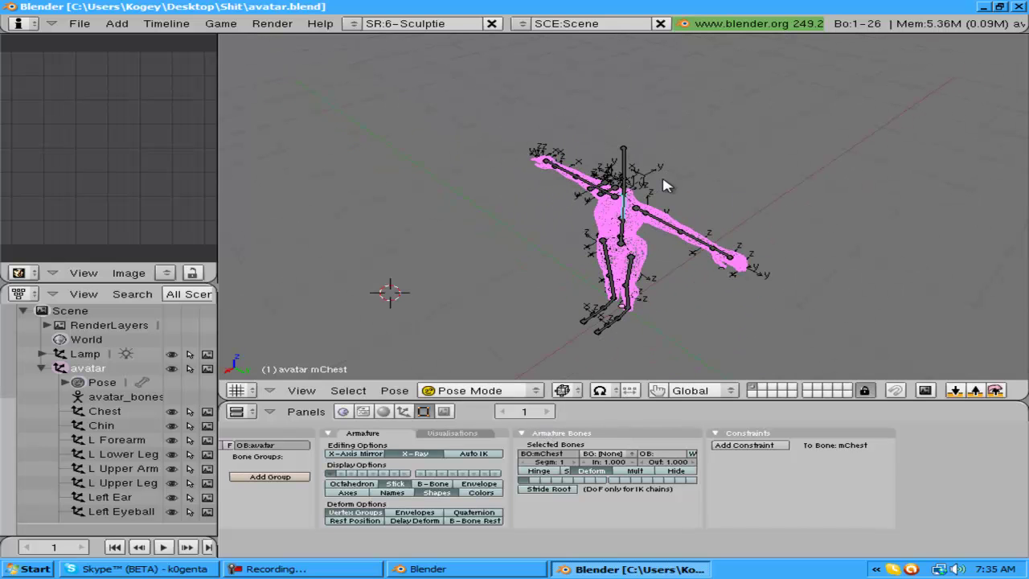
{"action": "scroll", "coordinate": [664, 185], "scroll_direction": "up", "scroll_amount": 3}
{"action": "key", "text": "KP_4"}
{"action": "key", "text": "KP_4"}
{"action": "key", "text": "KP_4"}
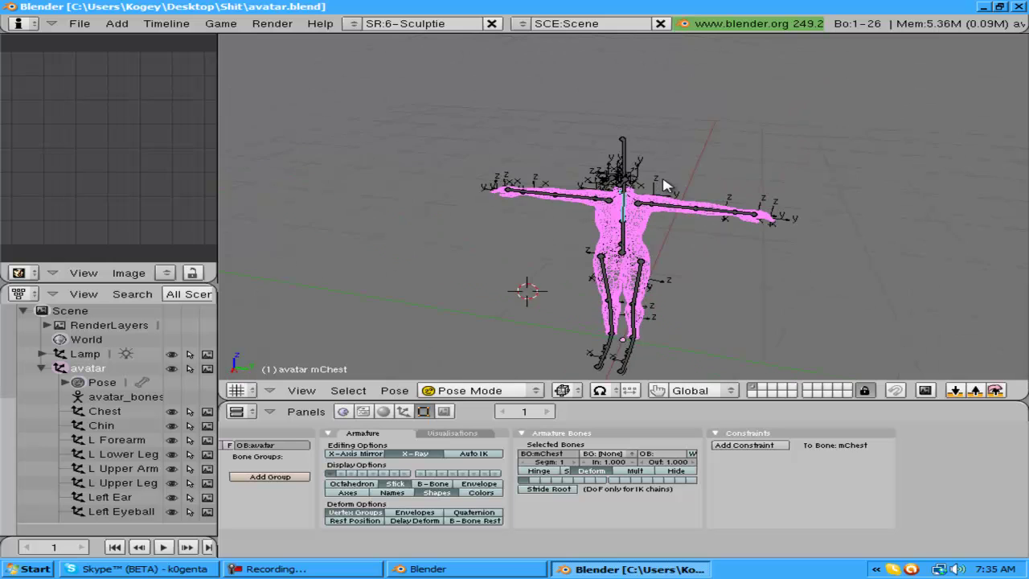
{"action": "key", "text": "KP_8"}
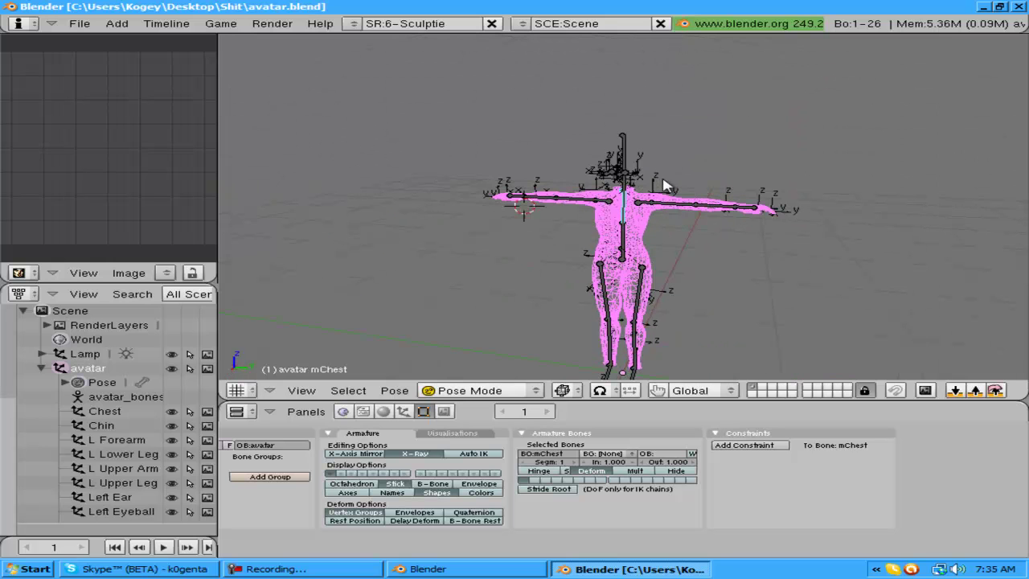
{"action": "right_click", "coordinate": [641, 238]}
{"action": "left_click", "coordinate": [506, 390]}
{"action": "left_click", "coordinate": [462, 375]}
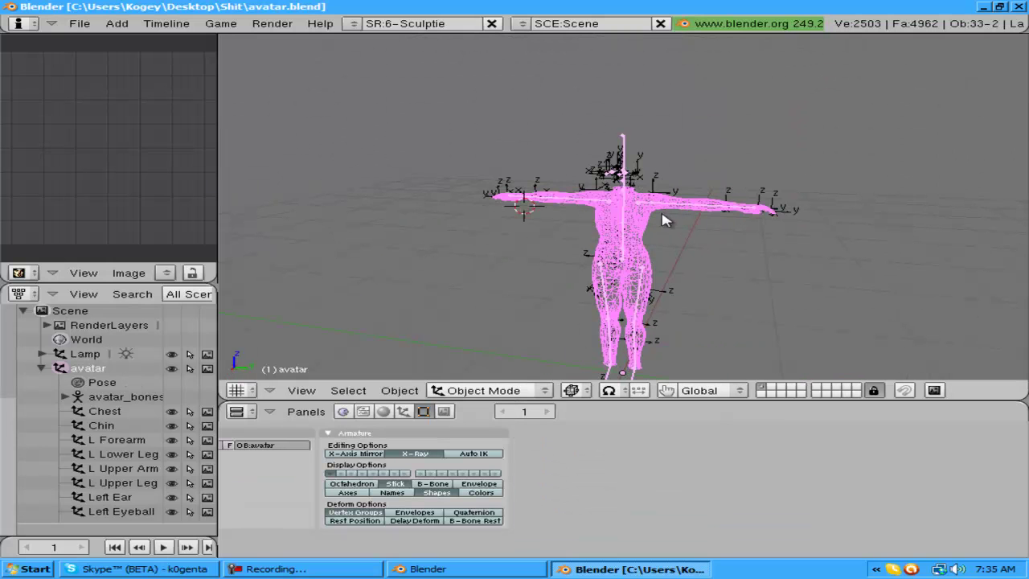
Convert the honkey body mesh's armature parent deform into a real Armature modifier.
{"action": "right_click", "coordinate": [649, 226]}
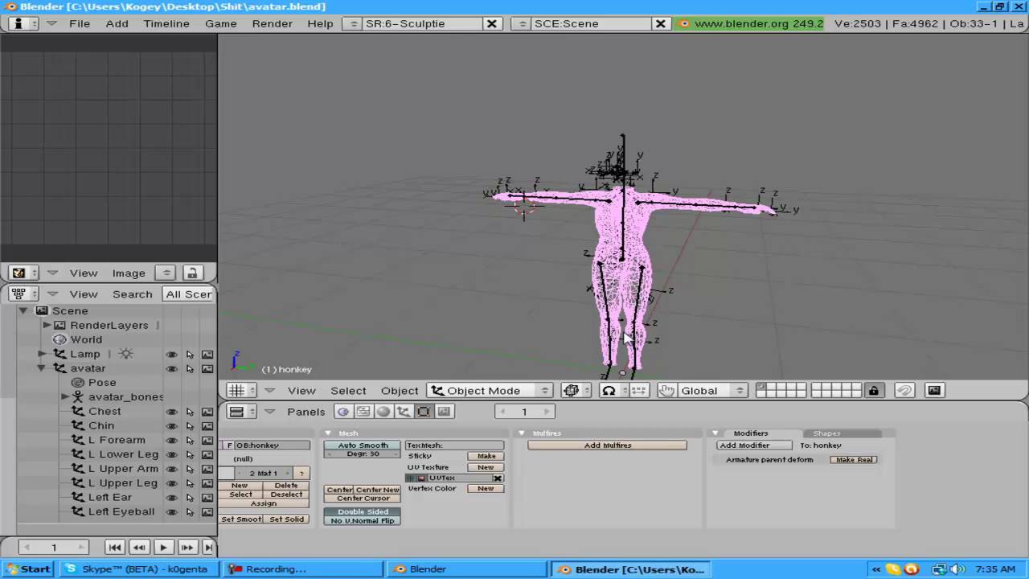
{"action": "left_click", "coordinate": [851, 461]}
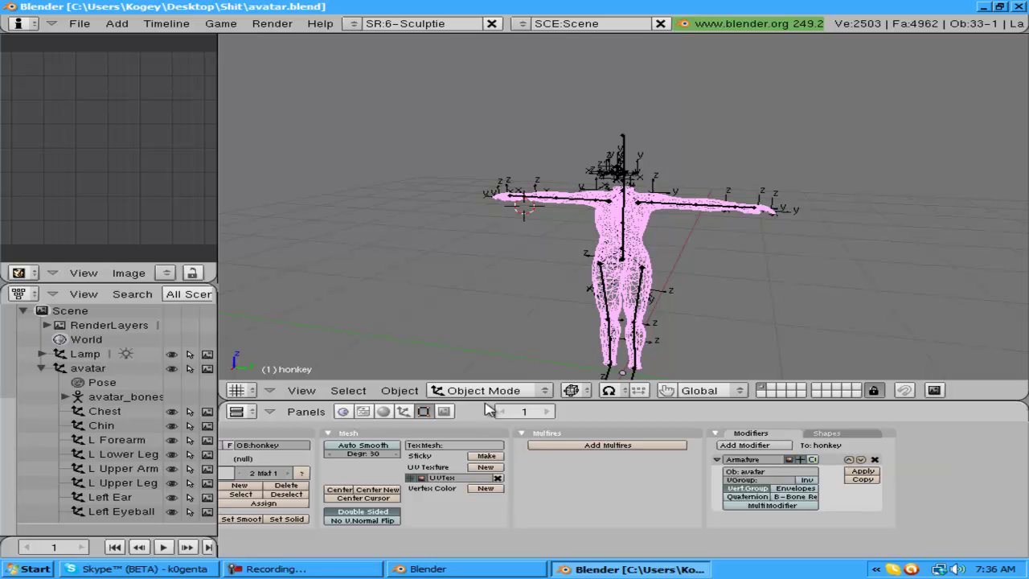
Display the honkey body mesh in solid view and set its faces to smooth shading.
{"action": "key", "text": "z"}
{"action": "scroll", "coordinate": [554, 302], "scroll_direction": "up", "scroll_amount": 8}
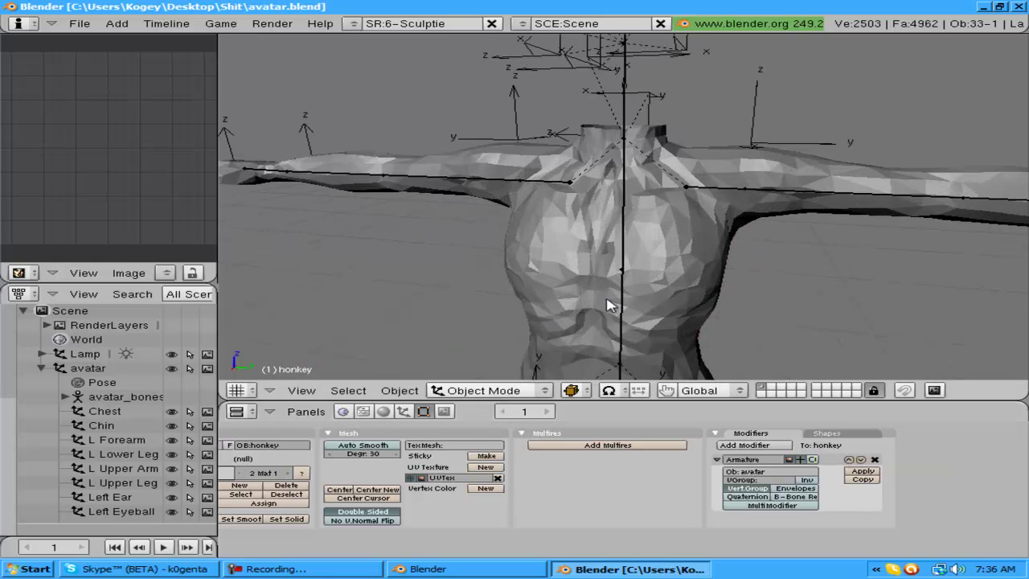
{"action": "left_click", "coordinate": [233, 519]}
{"action": "scroll", "coordinate": [418, 210], "scroll_direction": "down", "scroll_amount": 4}
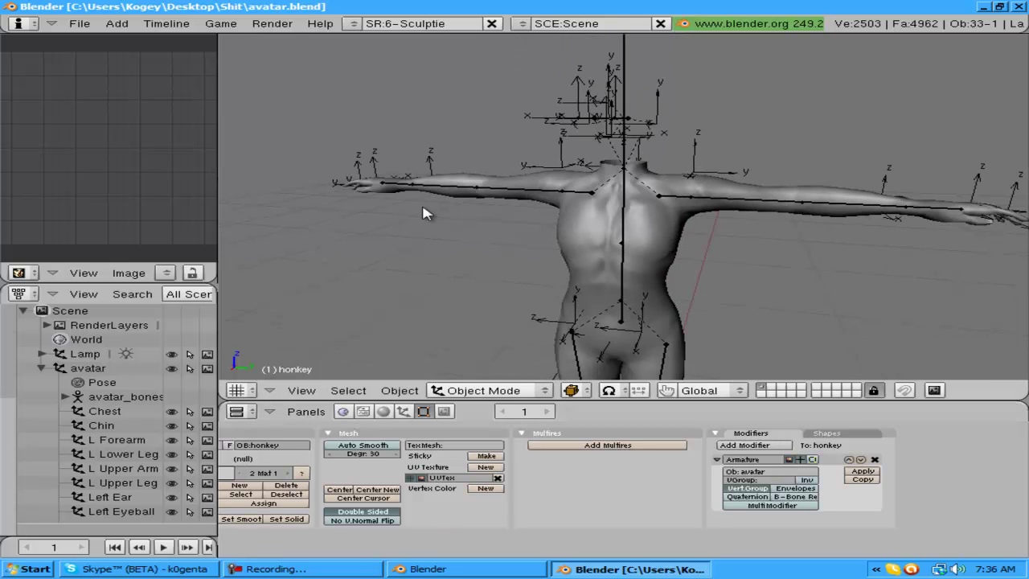
{"action": "scroll", "coordinate": [405, 205], "scroll_direction": "down", "scroll_amount": 3}
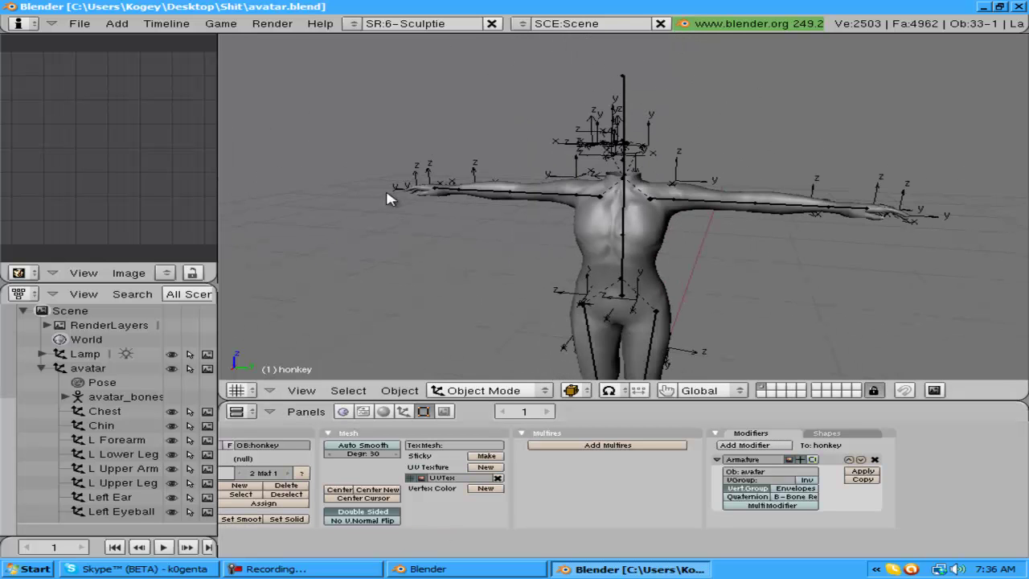
Start a COLLADA 1.4 (.dae) export and name the export file Horn.dae on the Desktop.
{"action": "left_click", "coordinate": [79, 23]}
{"action": "mouse_move", "coordinate": [195, 299]}
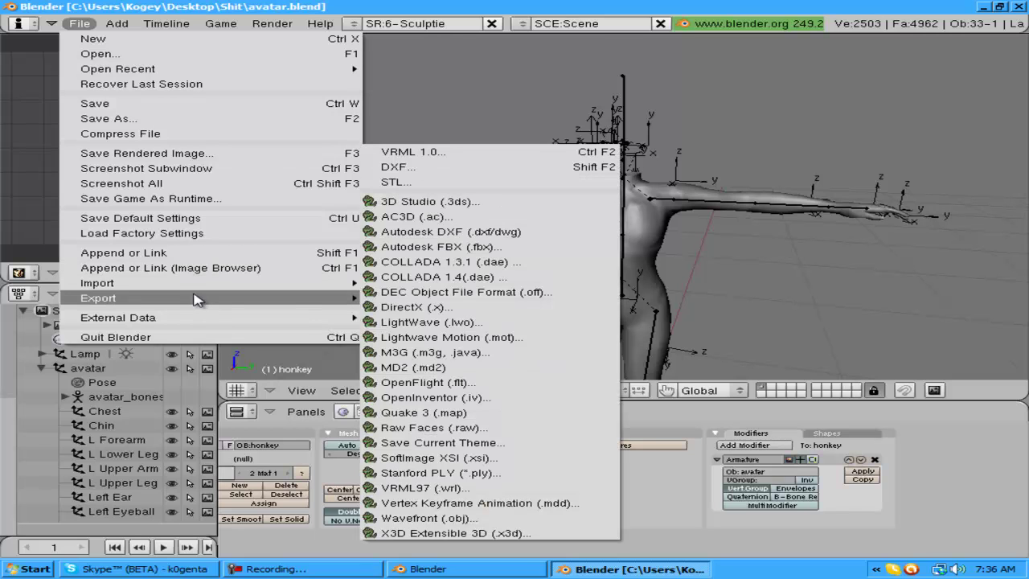
{"action": "left_click", "coordinate": [421, 279]}
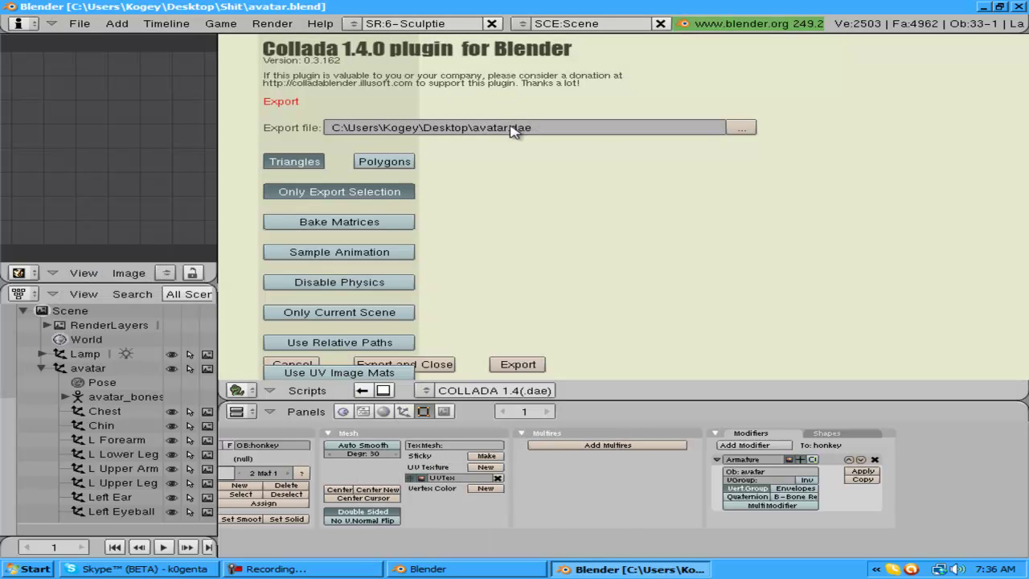
{"action": "left_click", "coordinate": [516, 127]}
{"action": "left_click", "coordinate": [506, 127]}
{"action": "key", "text": "BackSpace"}
{"action": "key", "text": "BackSpace"}
{"action": "key", "text": "BackSpace"}
{"action": "key", "text": "BackSpace"}
{"action": "key", "text": "BackSpace"}
{"action": "key", "text": "BackSpace"}
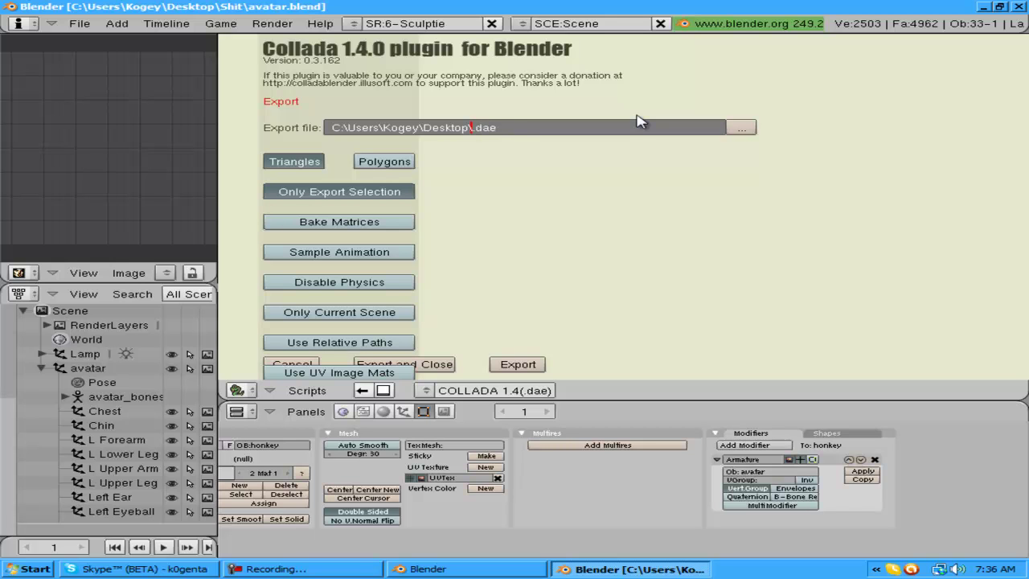
{"action": "type", "text": "Horn"}
Export the rigged mesh to COLLADA using the Triangles and Only Export Selection options.
{"action": "left_click", "coordinate": [294, 163]}
{"action": "left_click", "coordinate": [336, 196]}
{"action": "left_click", "coordinate": [509, 365]}
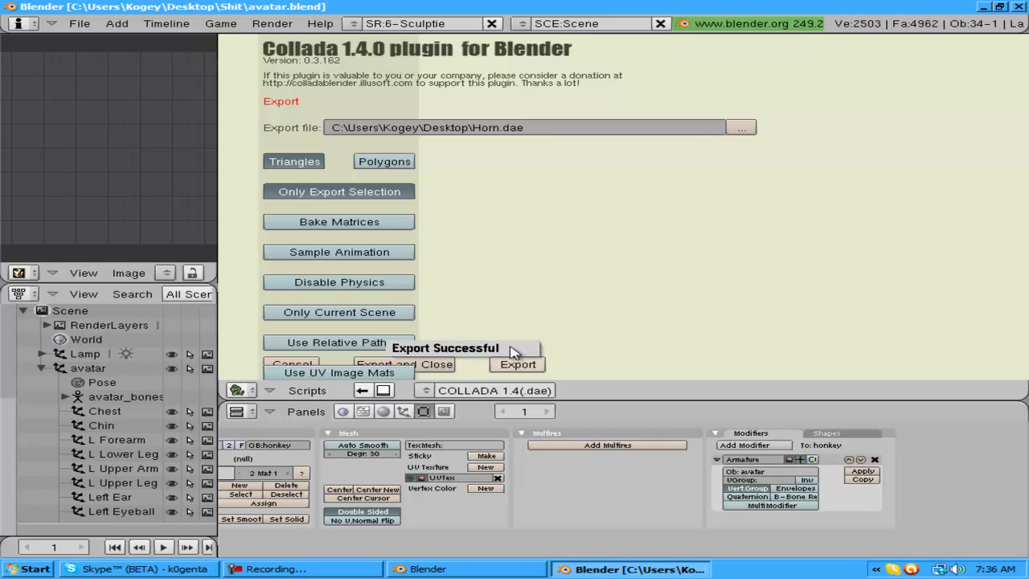
Check the COLLADA plugin's export feedback in the Blender console window.
{"action": "left_click", "coordinate": [426, 568]}
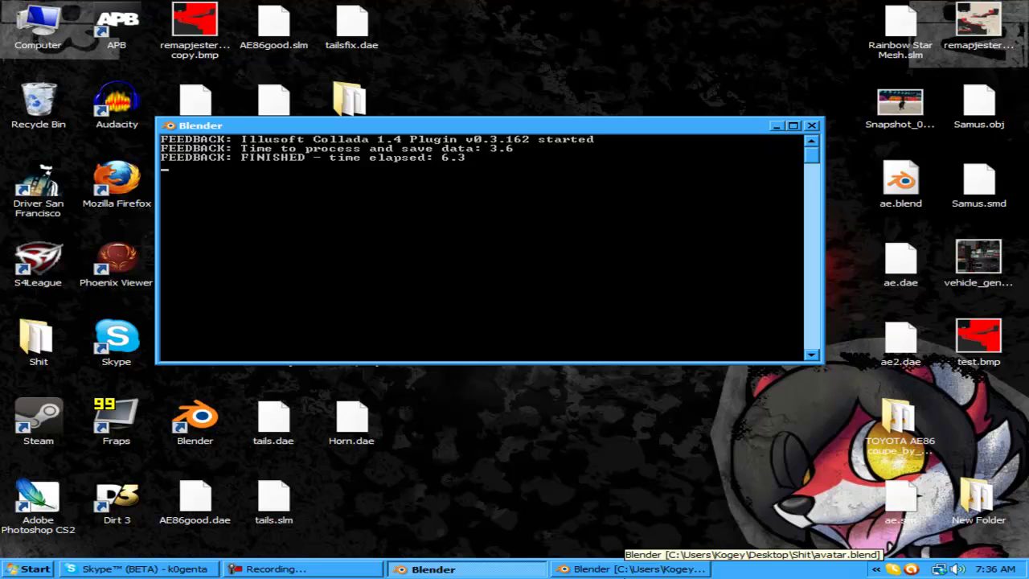
{"action": "left_click", "coordinate": [626, 568]}
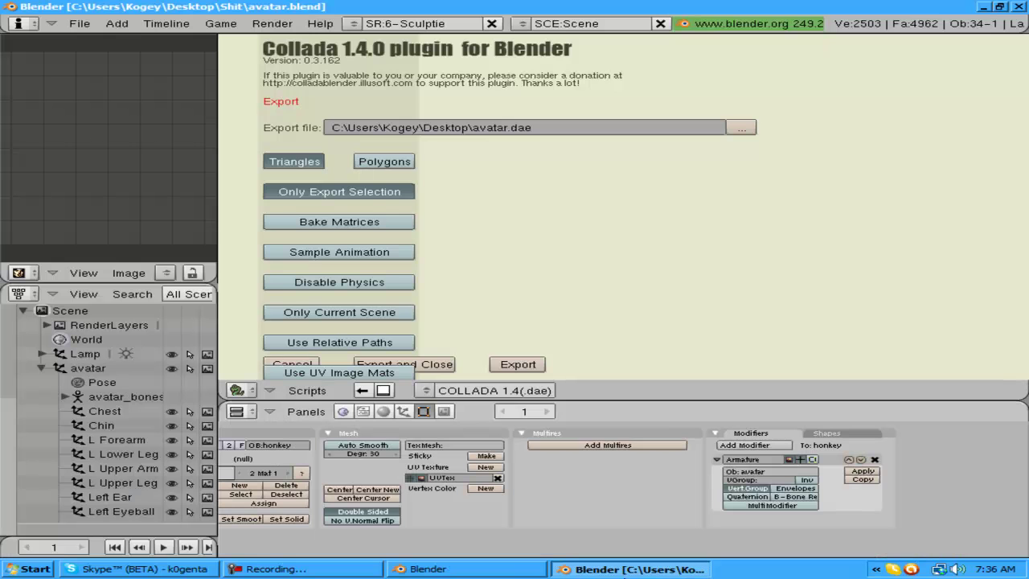
{"action": "left_click", "coordinate": [601, 570]}
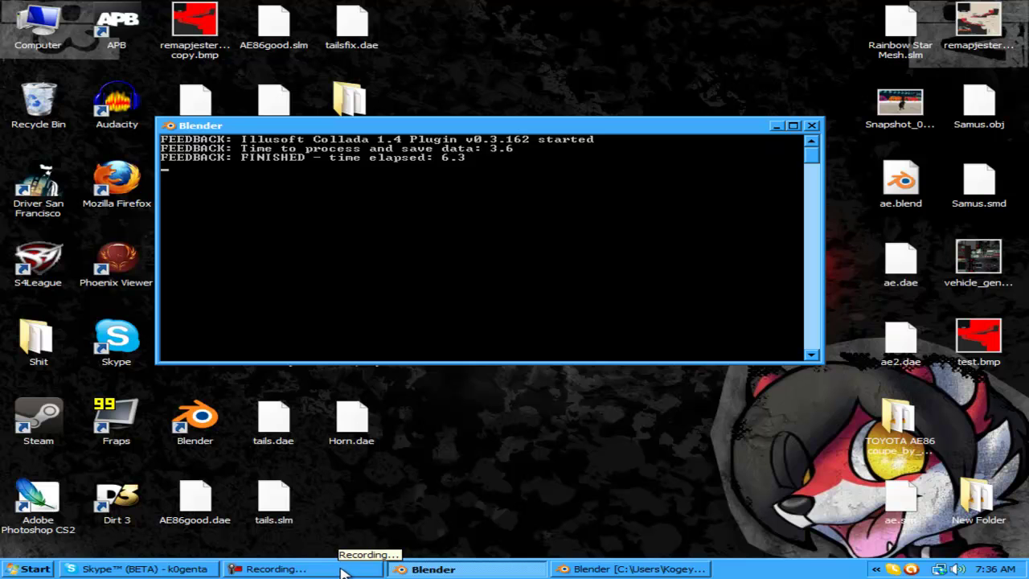
{"action": "left_click", "coordinate": [565, 573]}
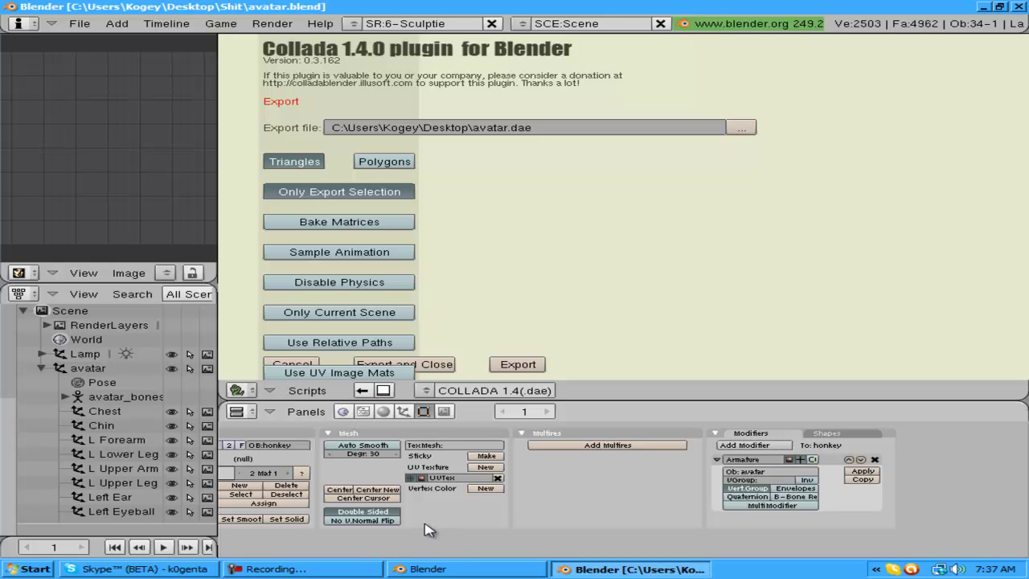
{"action": "left_click", "coordinate": [403, 565]}
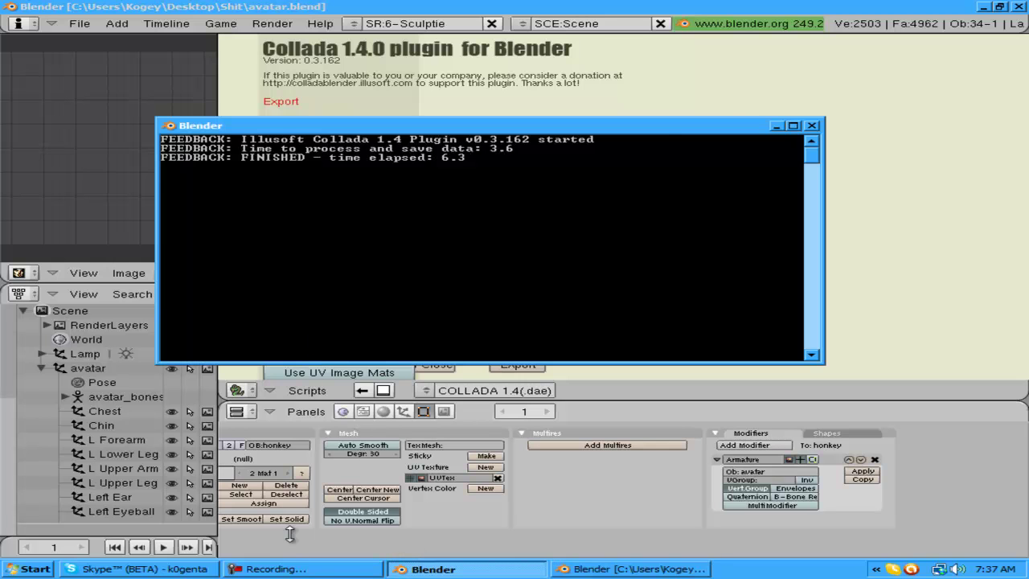